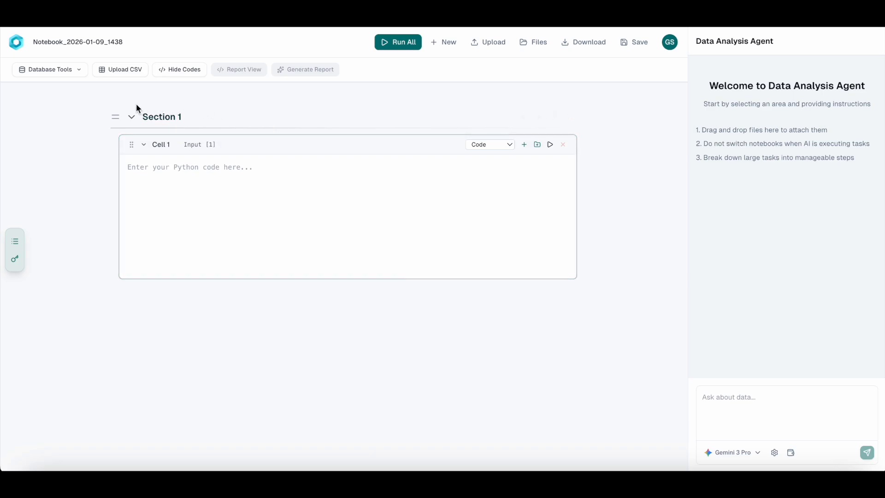
pyautogui.click(76, 74)
pyautogui.scroll(-2, 95, 227)
pyautogui.scroll(-1, 95, 227)
pyautogui.scroll(2, 98, 213)
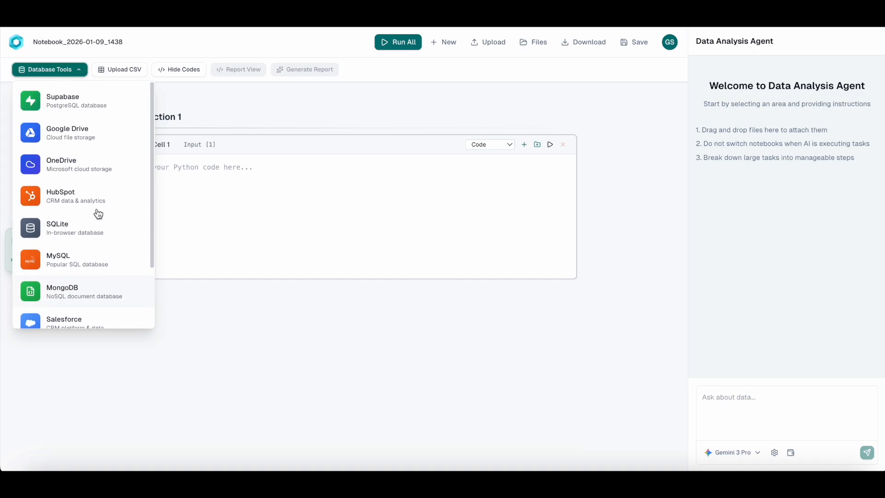
pyautogui.click(225, 97)
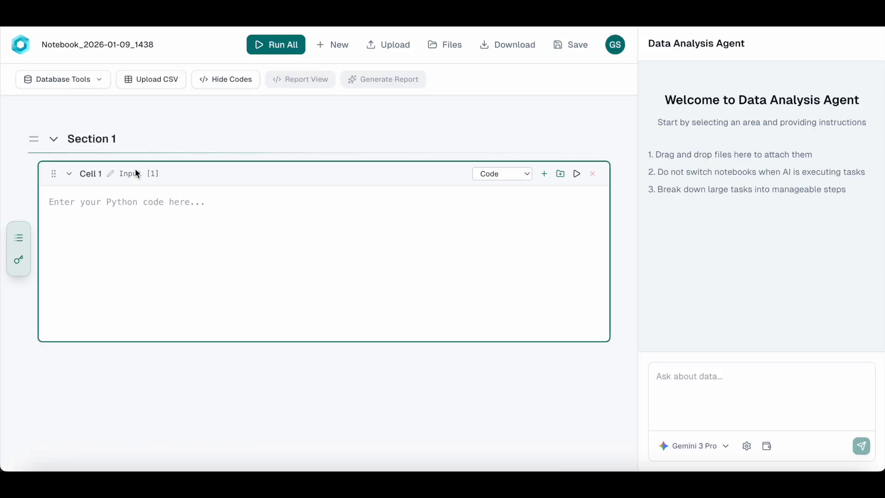
# - Upload the CSV file "Grocery_Inventory new v1.csv" from the dataanalysisfiles folder to the notebook
pyautogui.click(146, 83)
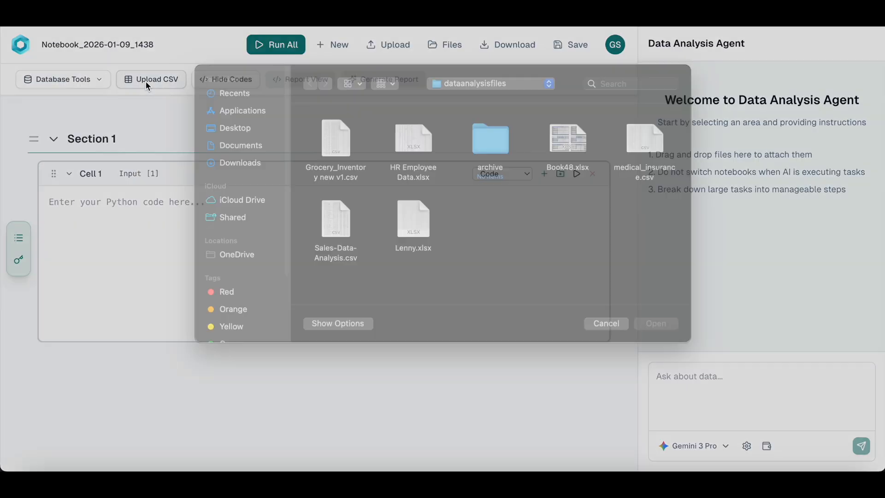
pyautogui.click(337, 158)
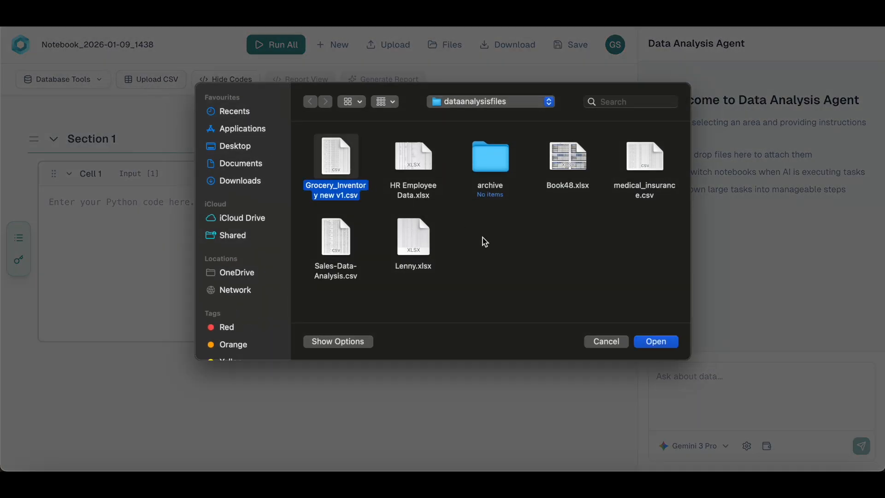
pyautogui.click(669, 344)
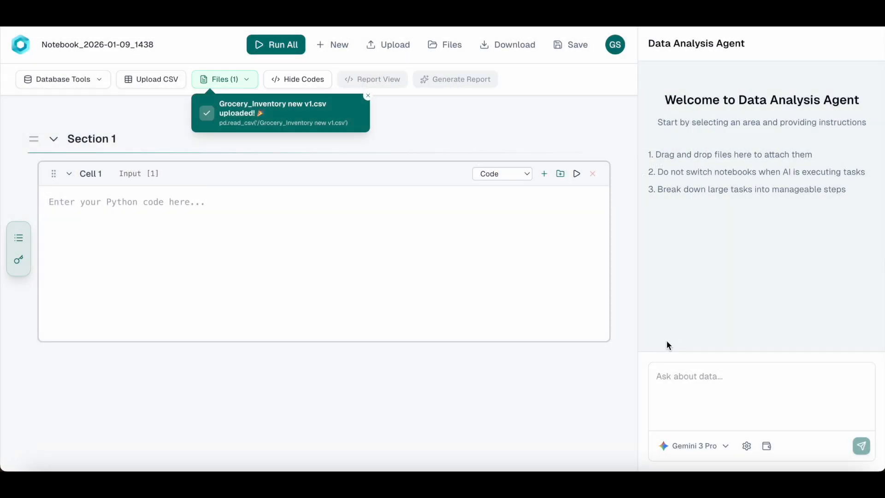
# - Write an agent prompt to rank products below reorder threshold by financial impact using sales volume and unit price, grouped by supplier with quantities needed for safe stock
pyautogui.click(677, 379)
pyautogui.write('Identify all products currently below their reorder threshold and rank them by financial impact using sales volume and unit price. Group these critical shortages by supplier and list the specific quantity needed to return to safe stock levels')
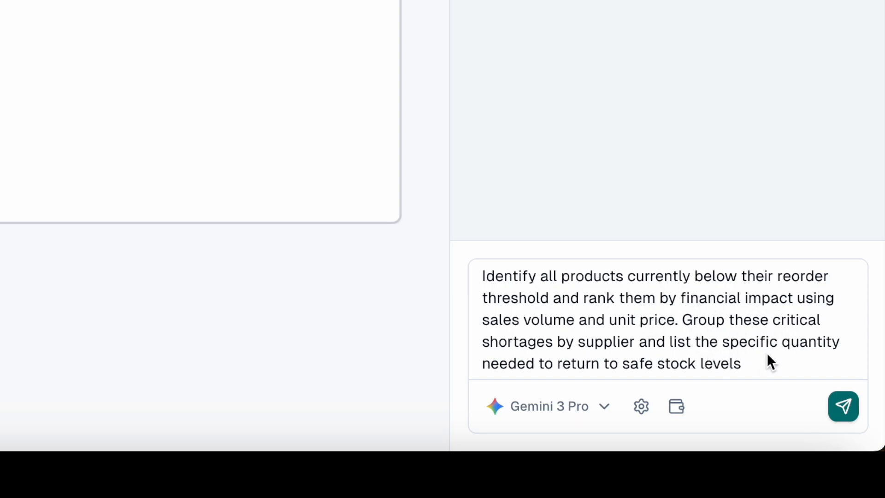
# - Switch the agent's model to Claude Opus 4.5 and submit the inventory shortage prompt
pyautogui.click(601, 405)
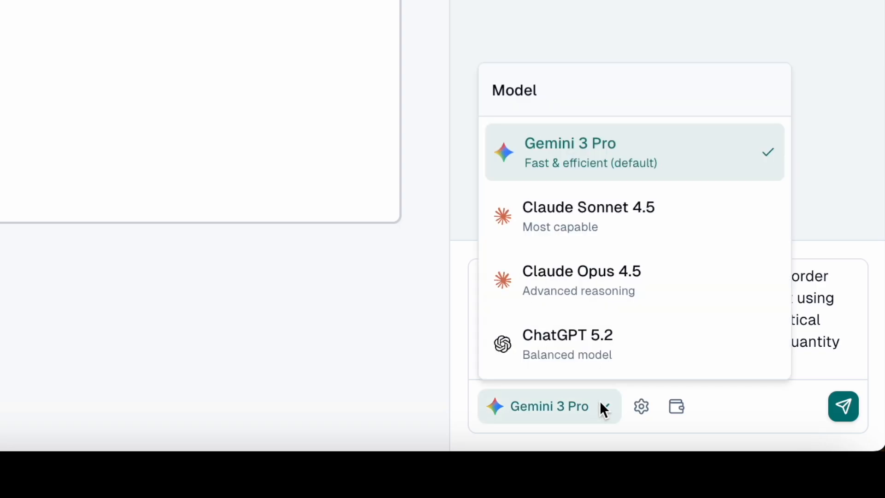
pyautogui.click(627, 292)
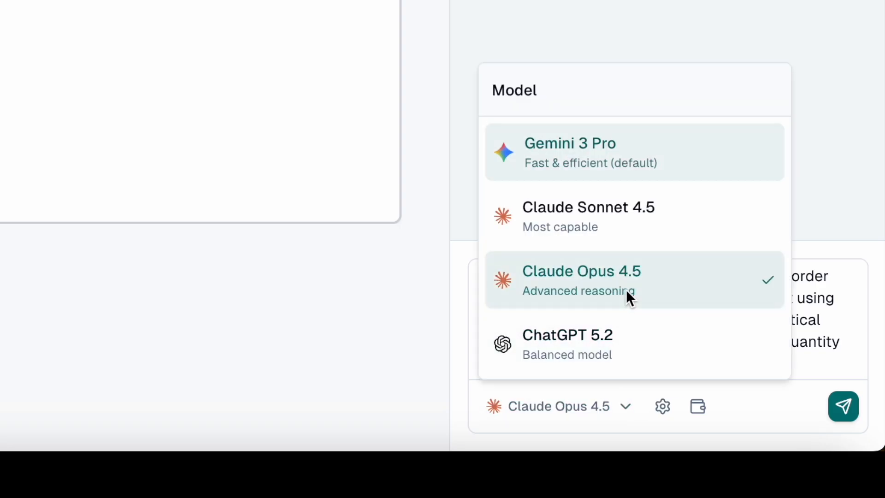
pyautogui.click(842, 347)
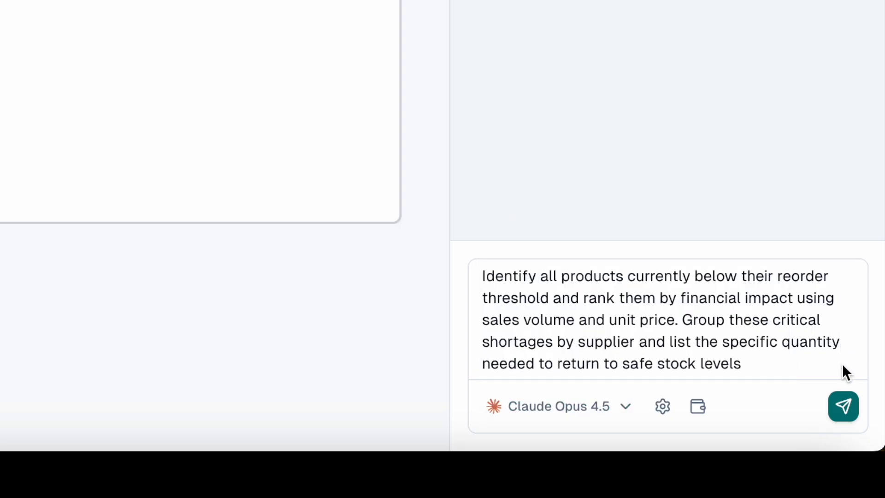
pyautogui.click(851, 406)
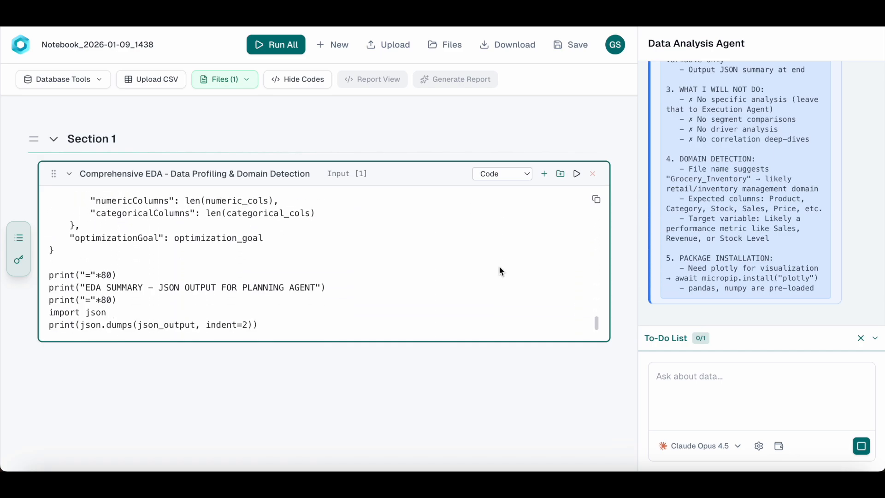
# - Examine the exploratory data analysis output, including column types, sample rows, numeric columns, target variable and the Sales_Volume distribution chart
pyautogui.scroll(-7, 225, 381)
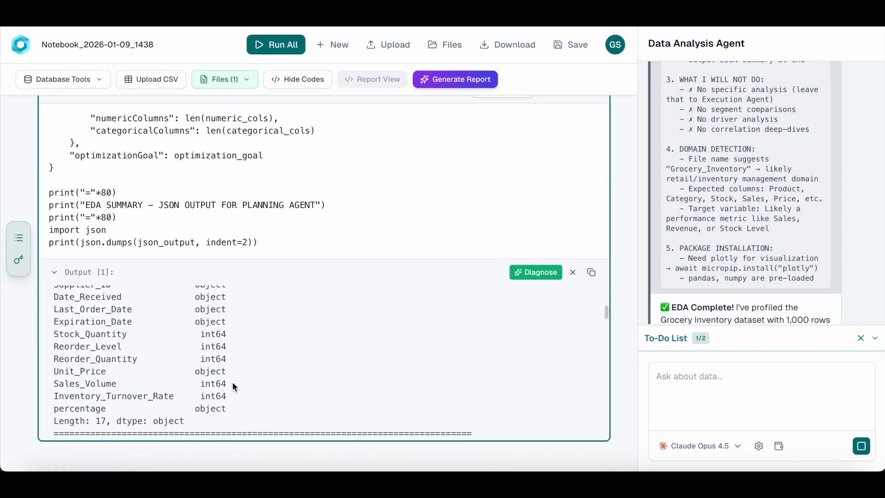
pyautogui.scroll(-15, 236, 396)
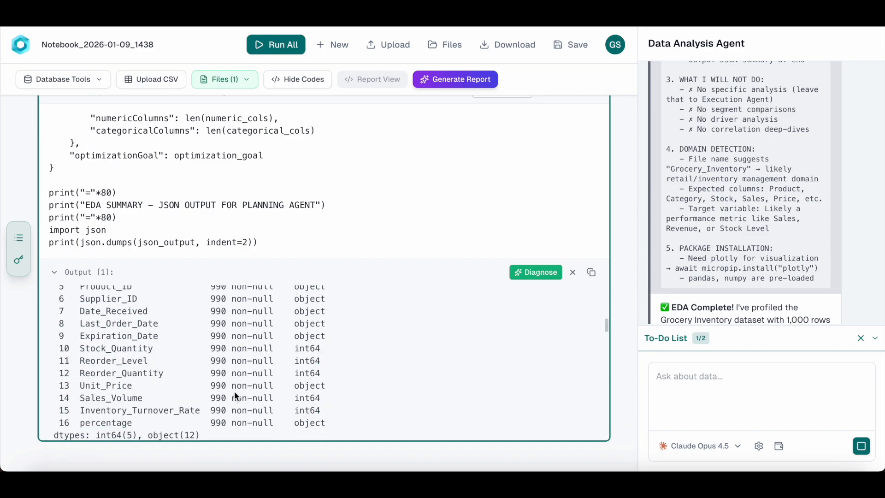
pyautogui.scroll(-5, 175, 345)
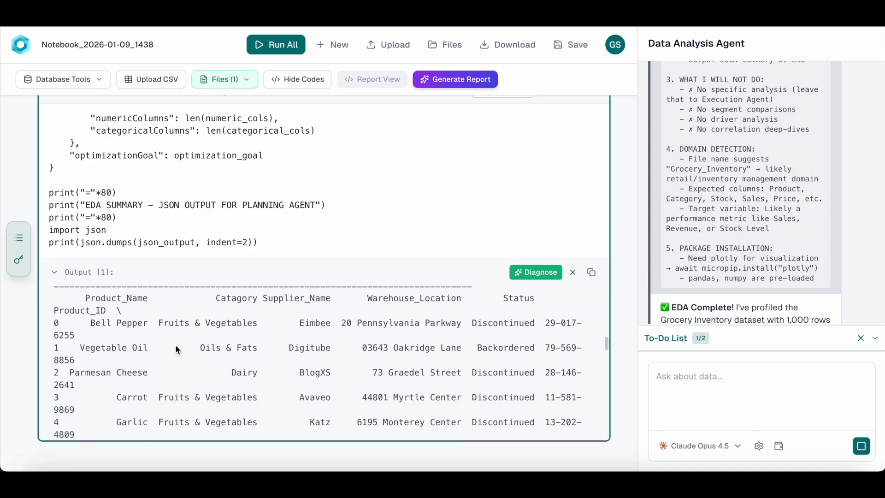
pyautogui.scroll(-4, 176, 345)
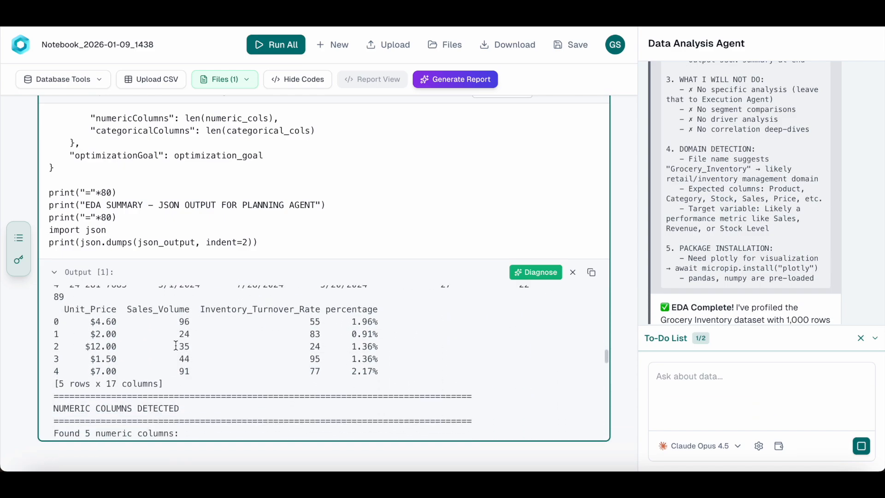
pyautogui.scroll(-1, 173, 344)
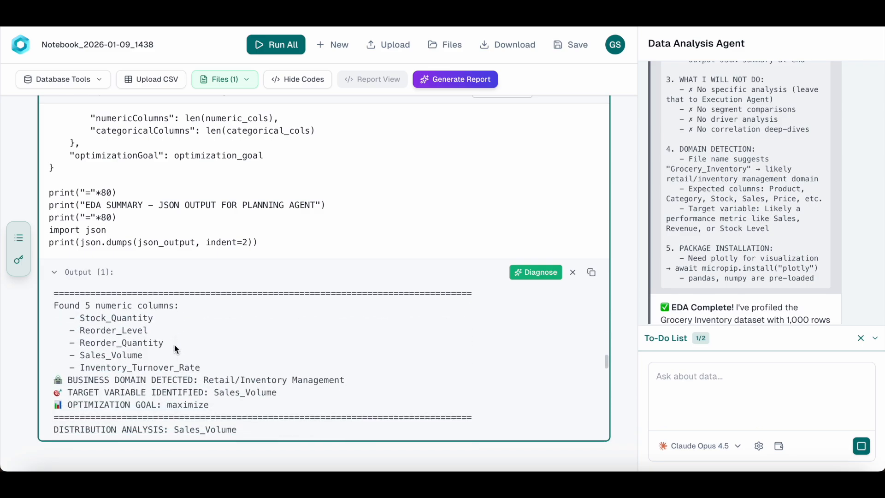
pyautogui.scroll(1, 173, 344)
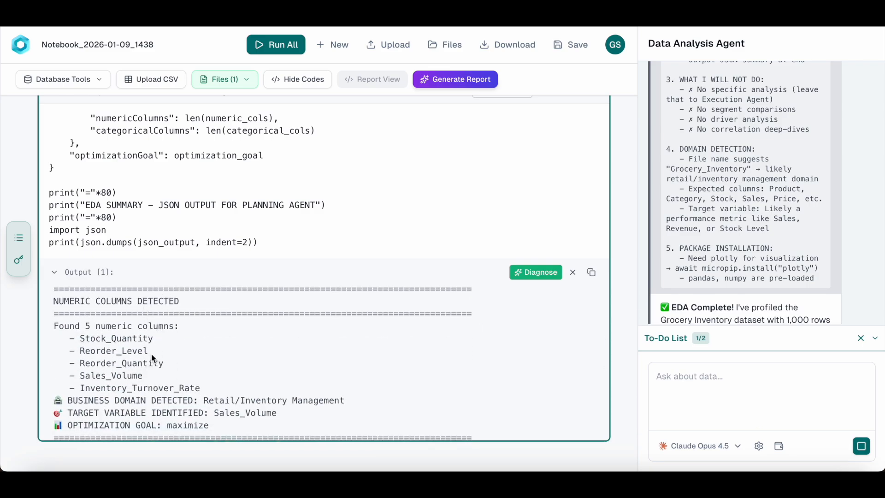
pyautogui.scroll(-1, 160, 385)
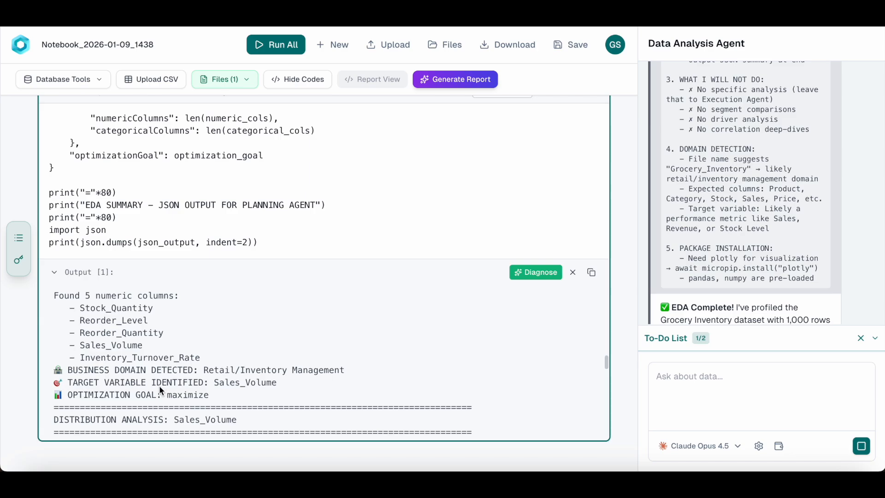
pyautogui.scroll(-5, 251, 379)
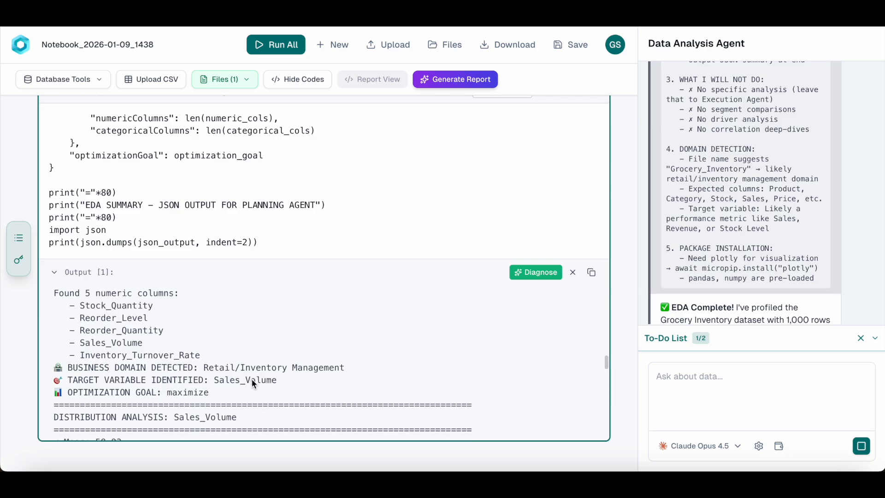
pyautogui.scroll(-5, 188, 388)
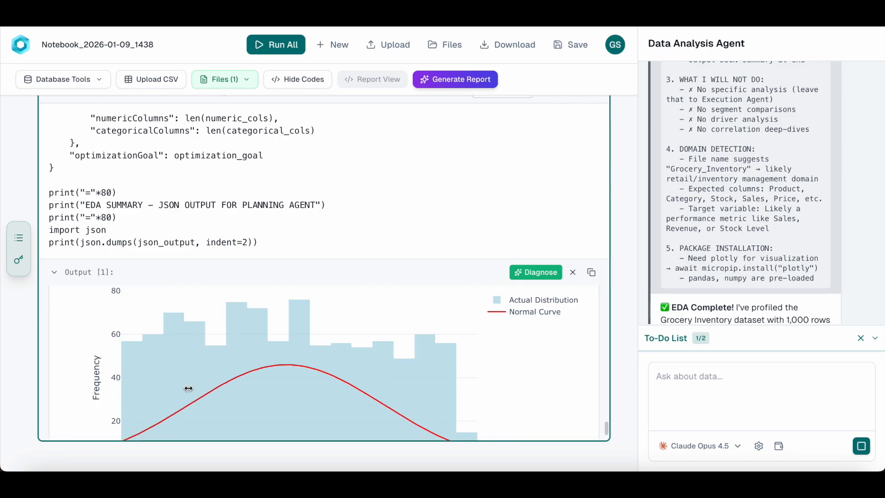
pyautogui.scroll(-10, 707, 285)
# - Read the agent's planning notes and requirements, and expand the to-do list to review its shortage analysis tasks
pyautogui.scroll(-9, 707, 285)
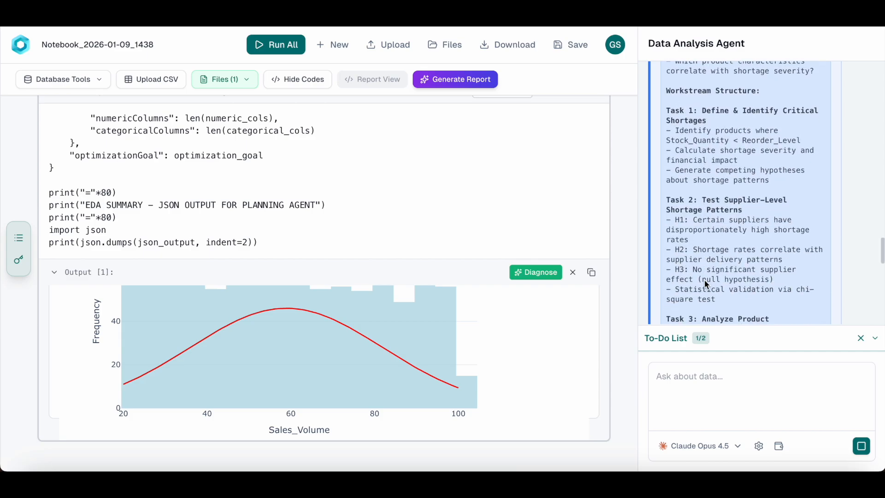
pyautogui.scroll(-4, 707, 285)
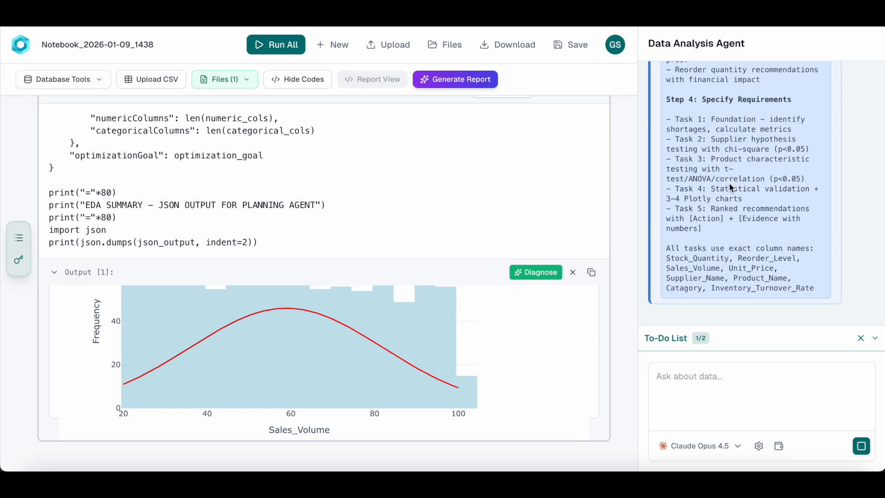
pyautogui.scroll(3, 727, 192)
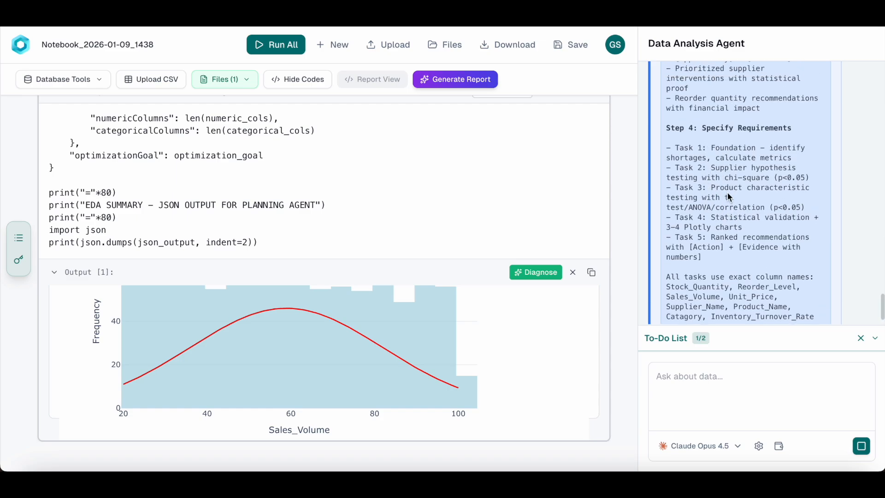
pyautogui.scroll(-4, 728, 193)
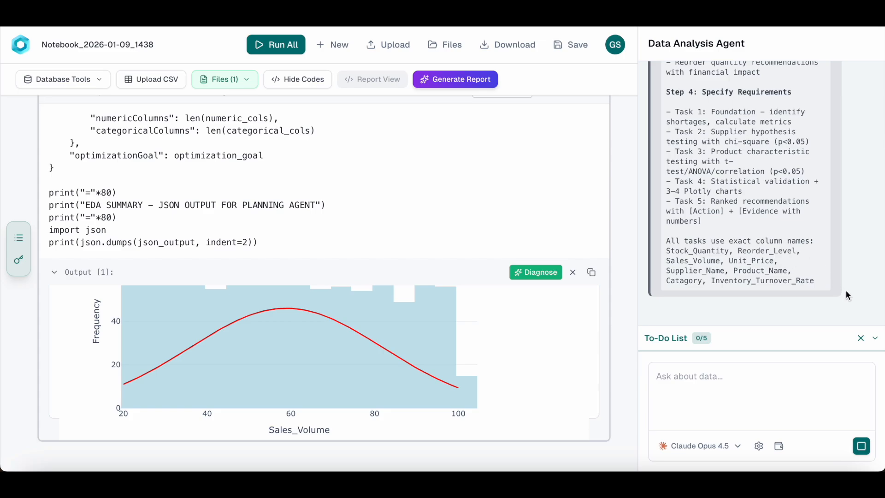
pyautogui.click(876, 341)
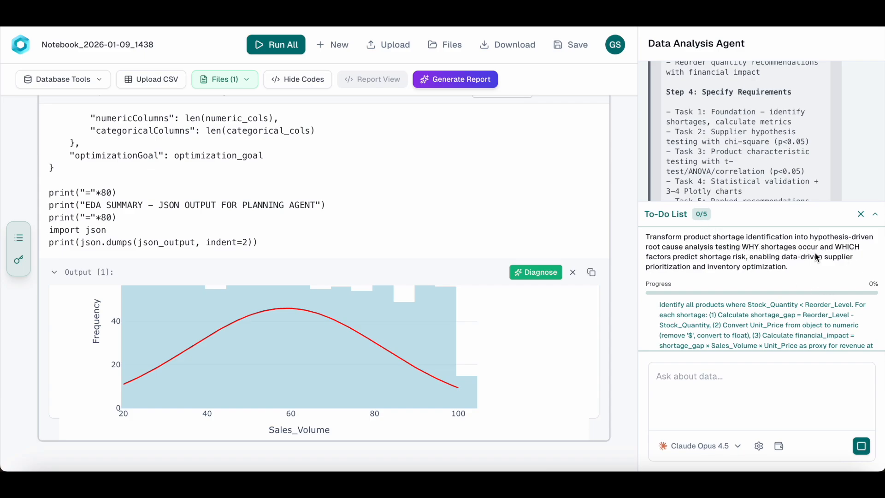
pyautogui.scroll(-5, 757, 310)
pyautogui.scroll(-1, 701, 298)
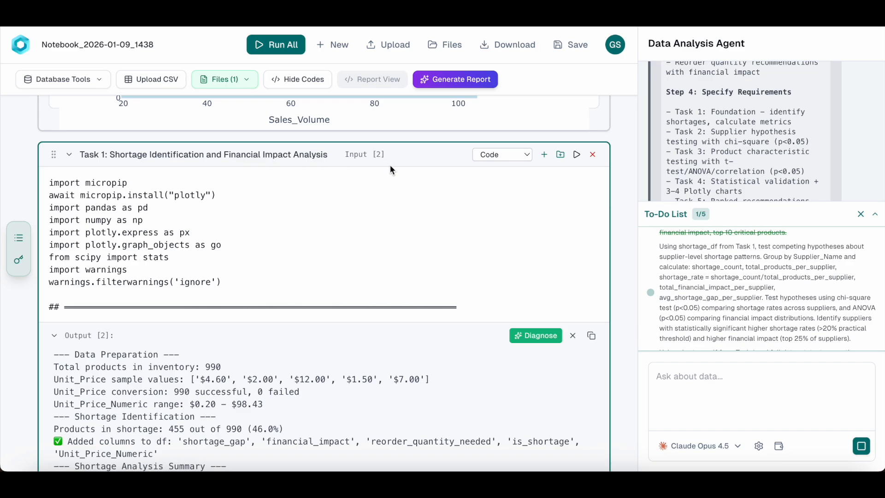
# - Revisit the submitted prompt with the to-do list collapsed, and examine the Task 1 shortage identification output and bubble chart
pyautogui.scroll(10, 726, 129)
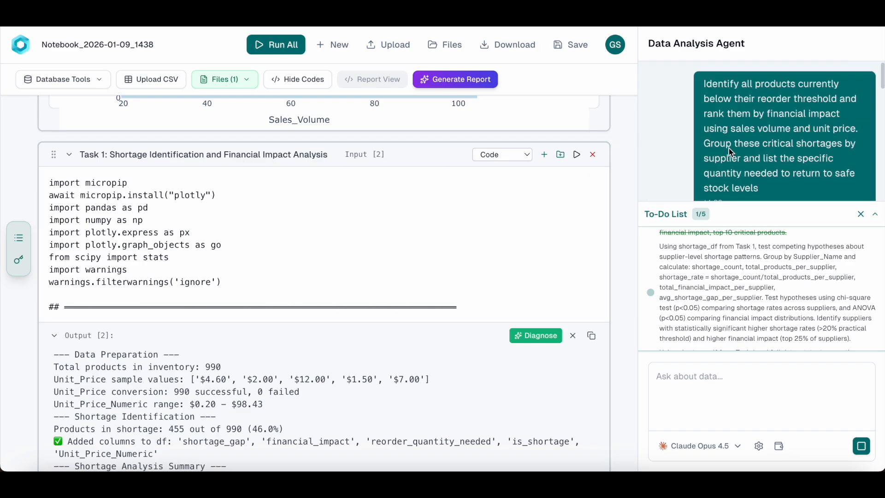
pyautogui.click(878, 214)
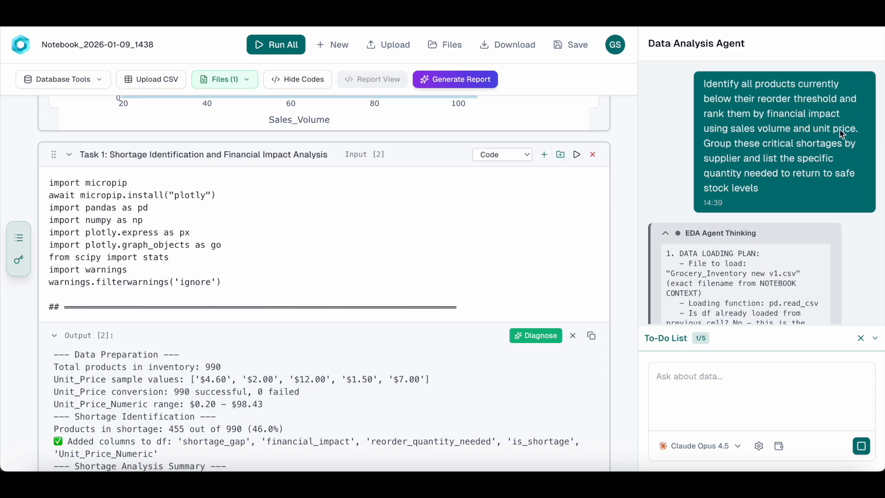
pyautogui.scroll(-15, 375, 319)
pyautogui.scroll(-10, 266, 378)
pyautogui.scroll(3, 515, 269)
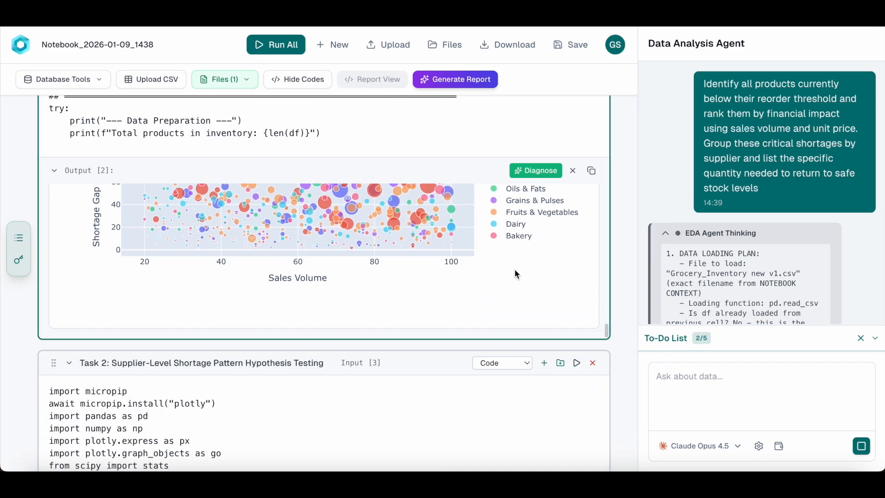
pyautogui.scroll(-4, 514, 269)
# - Hide the notebook's code and examine the Task 2 supplier hypothesis results, root cause analysis, recommendations and supplier impact chart
pyautogui.click(297, 78)
pyautogui.scroll(-8, 147, 359)
pyautogui.scroll(-5, 223, 362)
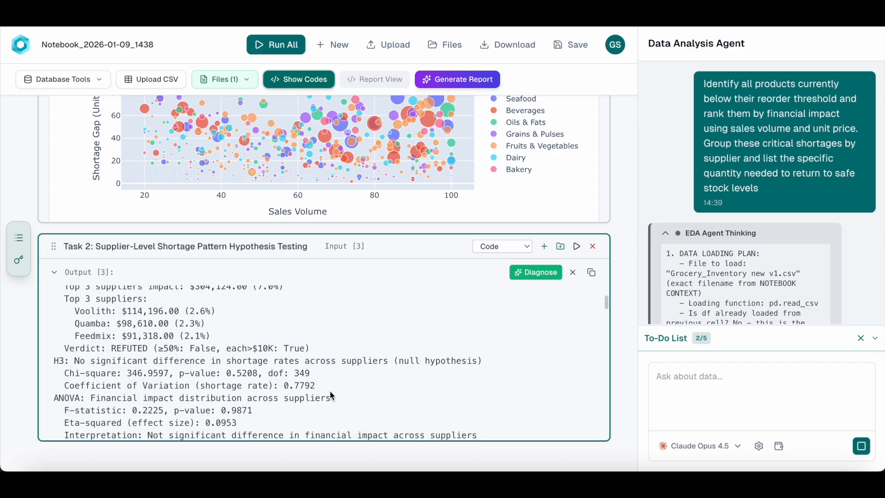
pyautogui.scroll(-5, 454, 378)
pyautogui.scroll(-12, 453, 377)
pyautogui.scroll(-20, 453, 377)
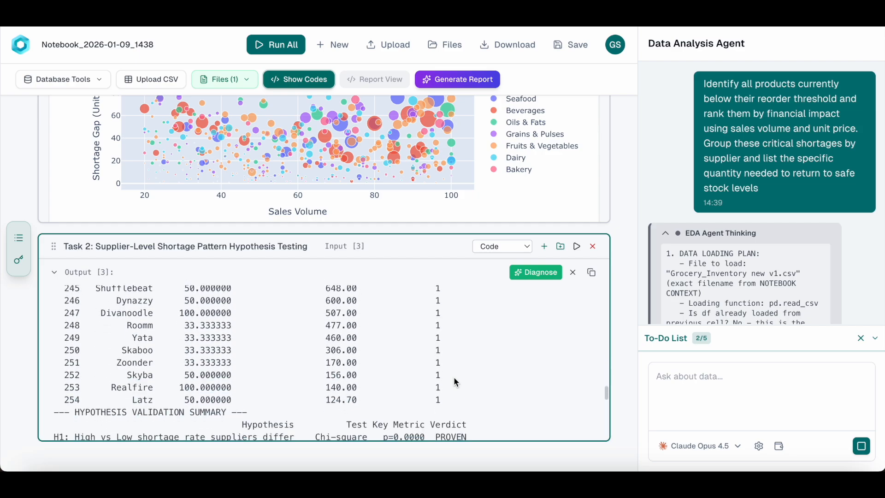
pyautogui.scroll(-5, 454, 377)
pyautogui.scroll(6, 454, 378)
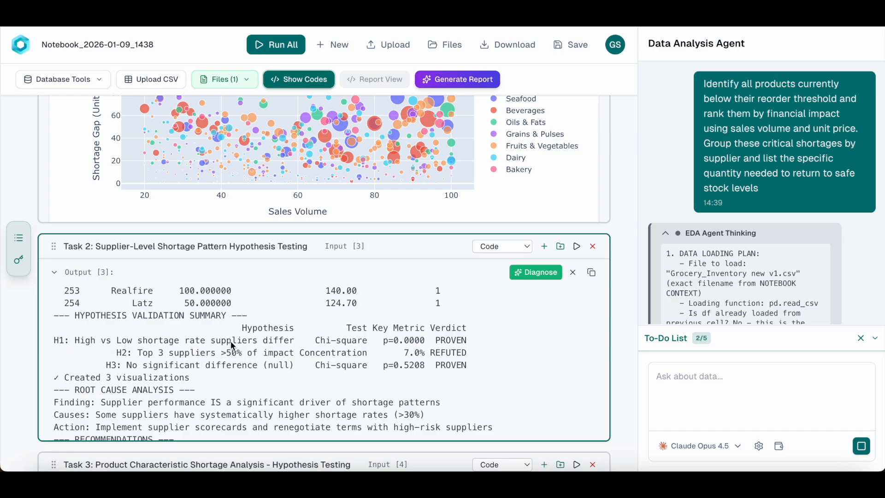
pyautogui.scroll(-5, 277, 371)
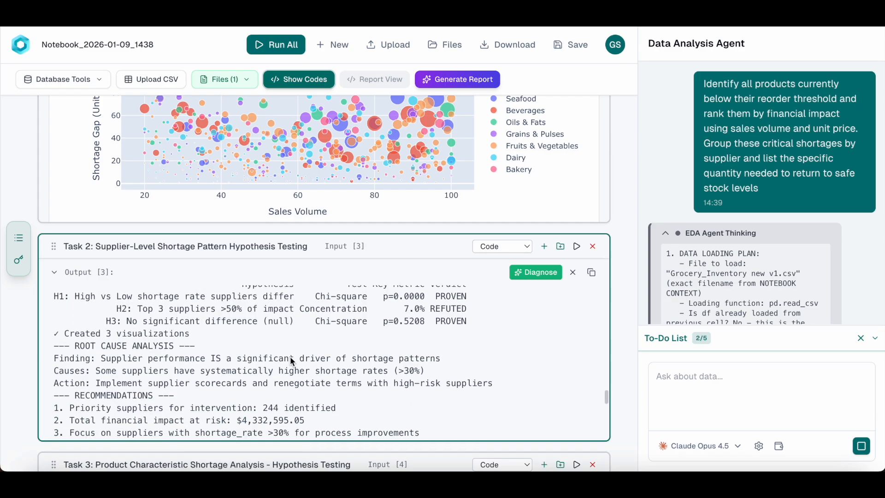
pyautogui.scroll(-15, 354, 369)
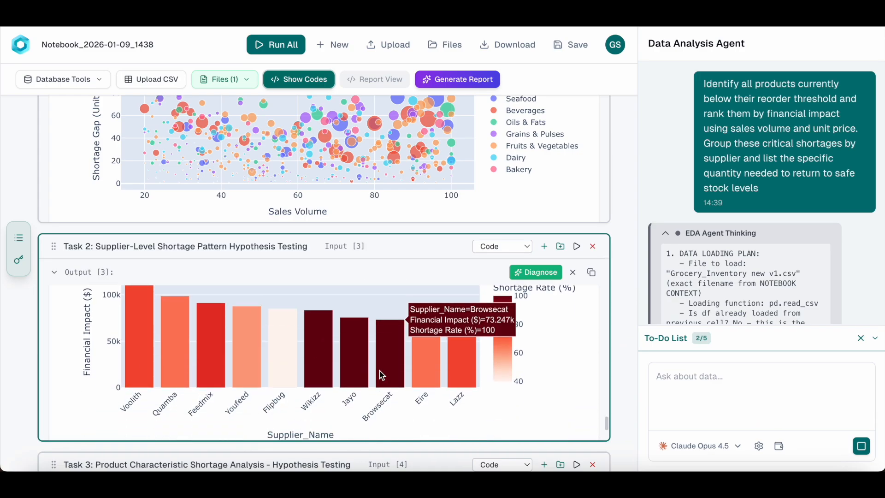
pyautogui.scroll(-10, 200, 332)
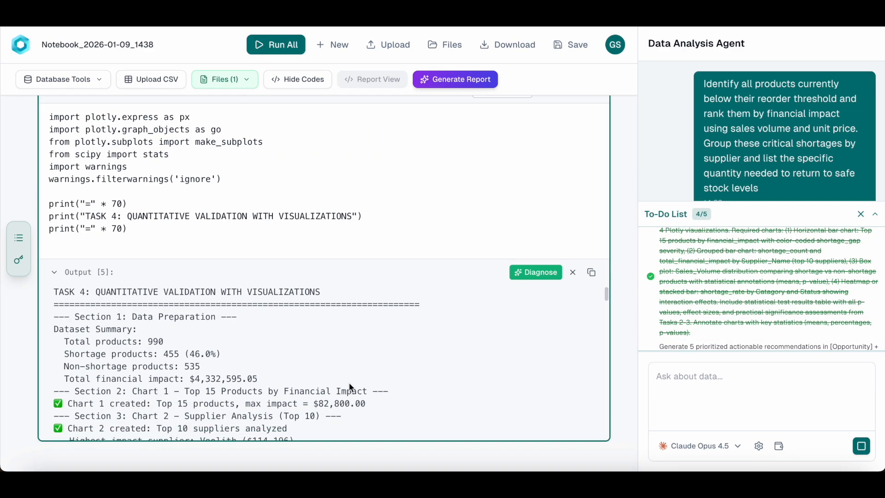
# - Run the AI diagnosis on the Task 4 validation output, read its supply chain insight, and review the remaining charts
pyautogui.scroll(-12, 311, 304)
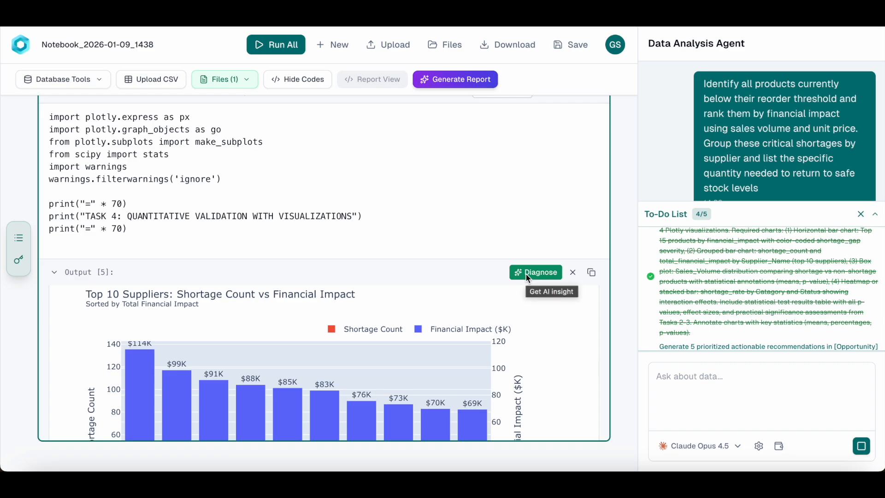
pyautogui.click(526, 274)
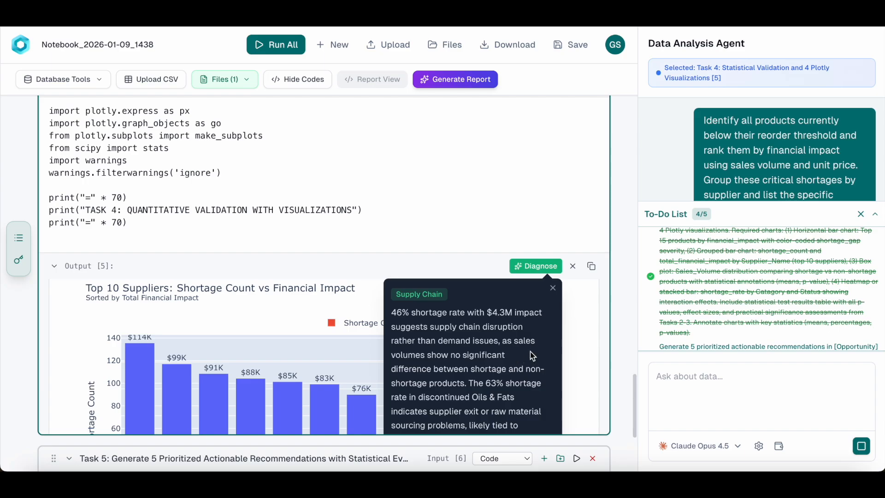
pyautogui.scroll(-1, 533, 356)
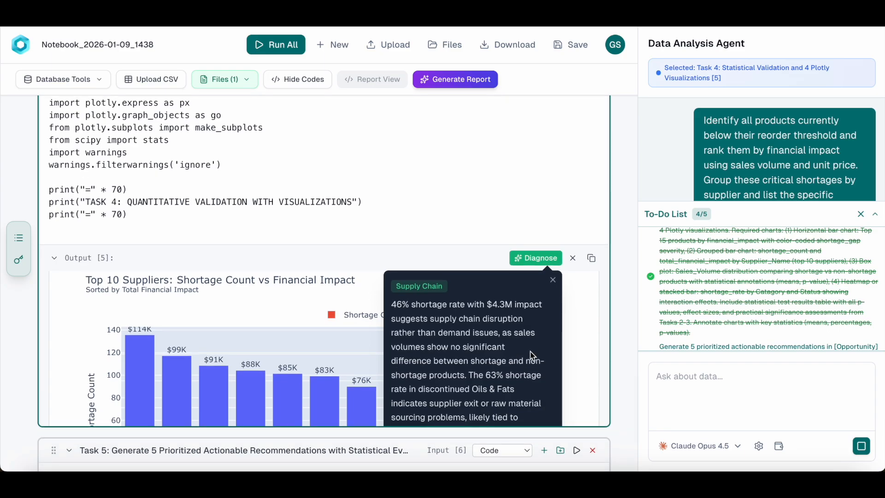
pyautogui.scroll(-1, 533, 356)
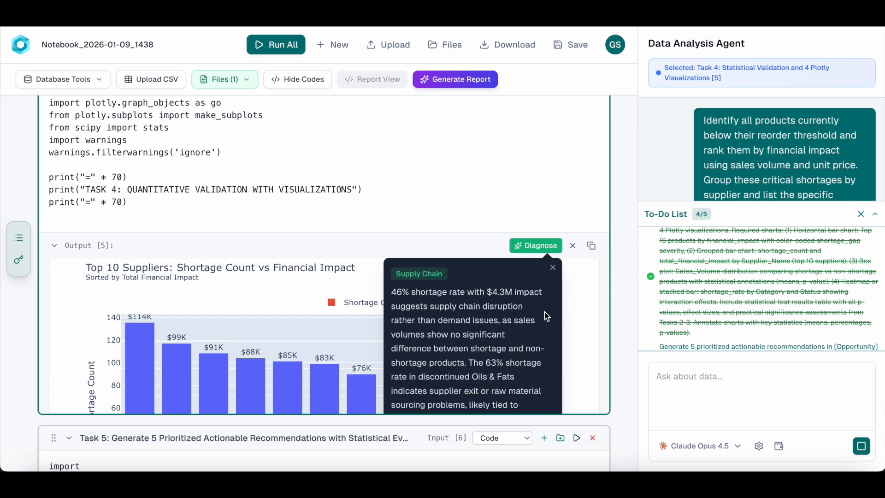
pyautogui.scroll(-10, 547, 316)
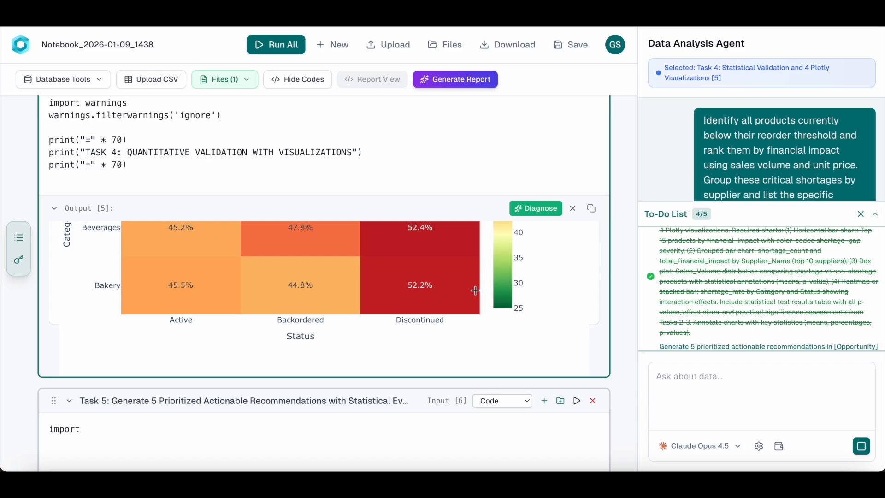
# - Read the first prioritized recommendations in the Task 5 output, including their opportunity, outcome, evidence and confidence entries
pyautogui.scroll(-2, 462, 374)
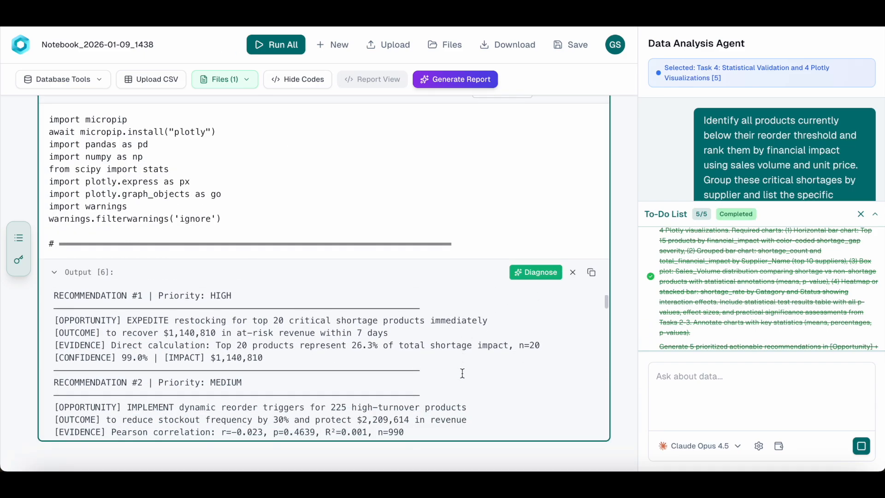
pyautogui.scroll(1, 462, 373)
pyautogui.scroll(1, 448, 362)
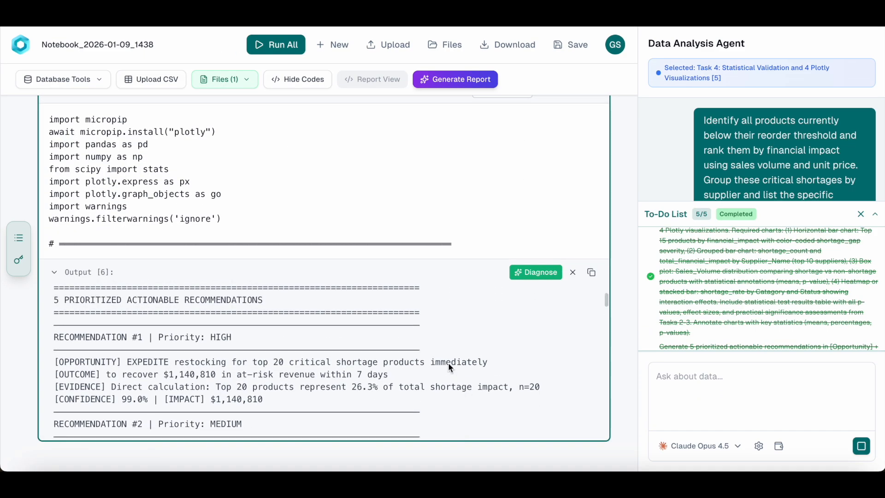
pyautogui.scroll(-3, 133, 418)
pyautogui.scroll(-3, 134, 413)
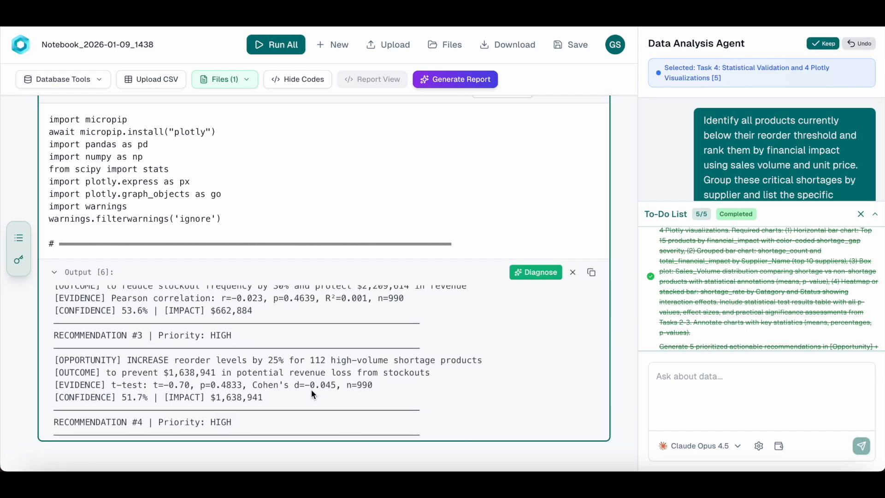
# - Generate the notebook's report and open the report view, checking the remaining Task 5 recommendations and impact chart while it generates
pyautogui.click(450, 79)
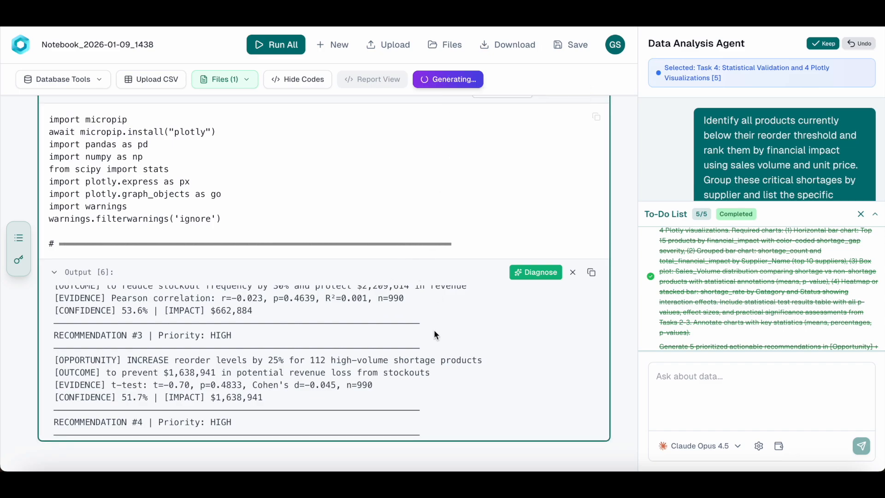
pyautogui.scroll(-1, 431, 348)
pyautogui.scroll(-5, 430, 346)
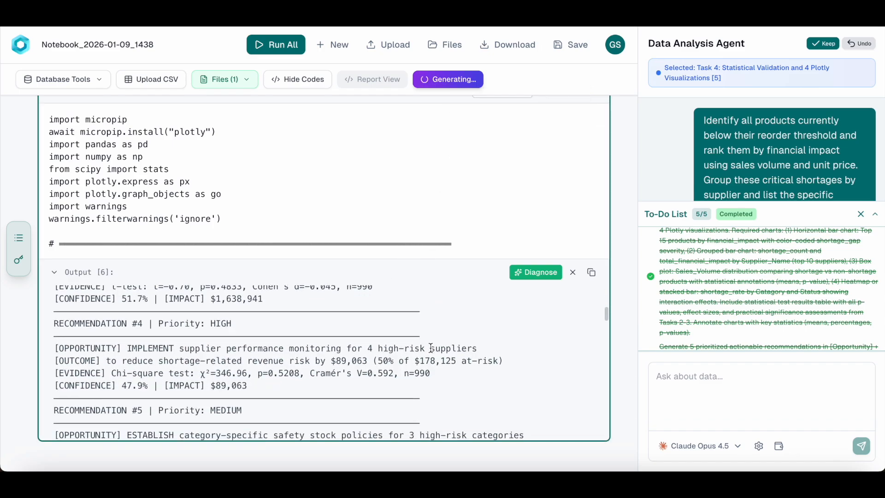
pyautogui.scroll(-12, 391, 373)
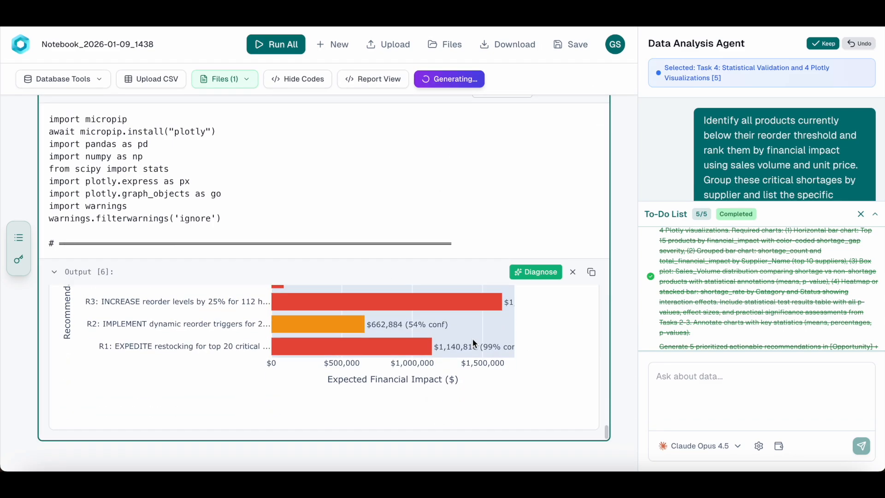
pyautogui.click(386, 84)
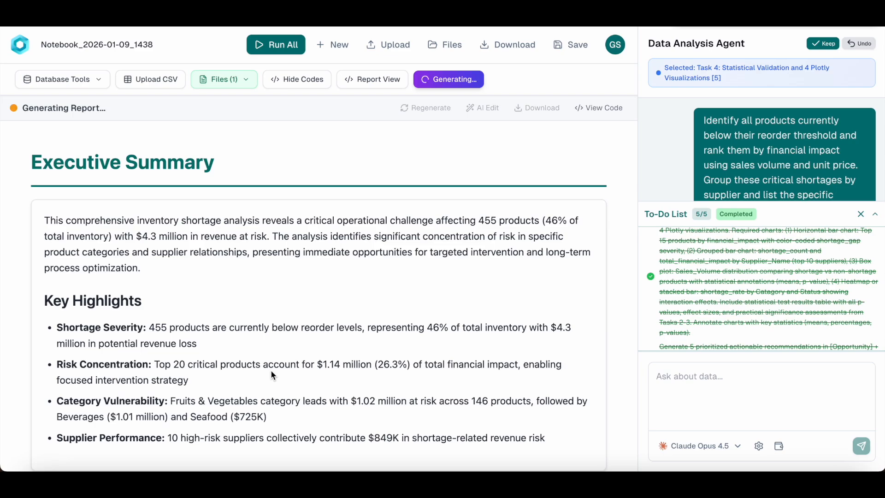
# - Read the report's recommendation on restocking the top 20 critical products, including projected impact, calculation breakdown, key assumptions and implementation roadmap
pyautogui.scroll(-3, 270, 370)
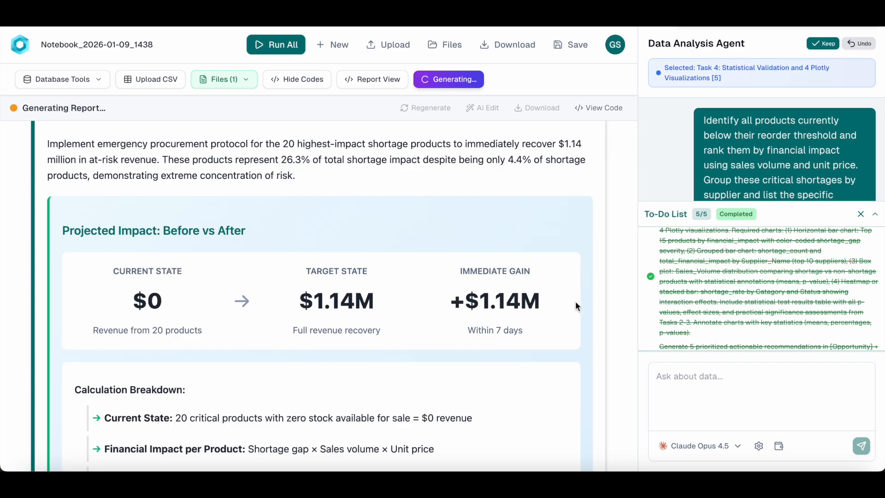
pyautogui.scroll(1, 222, 179)
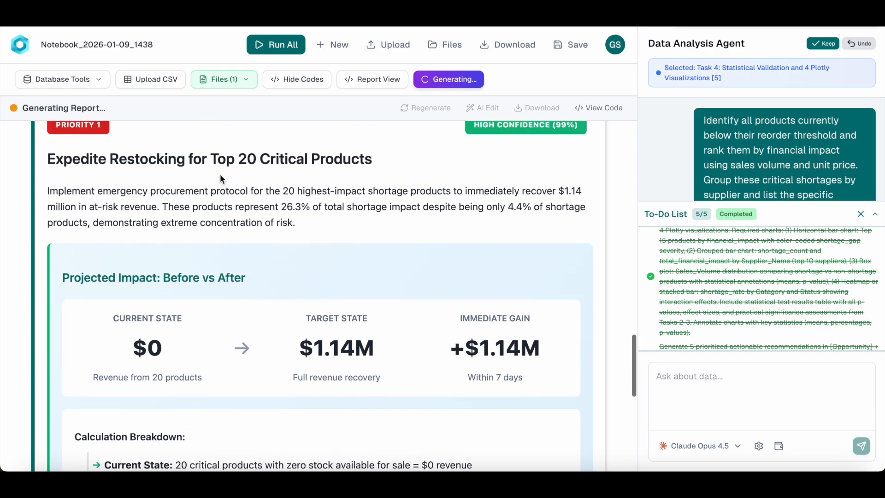
pyautogui.scroll(-1, 213, 207)
pyautogui.scroll(-3, 213, 206)
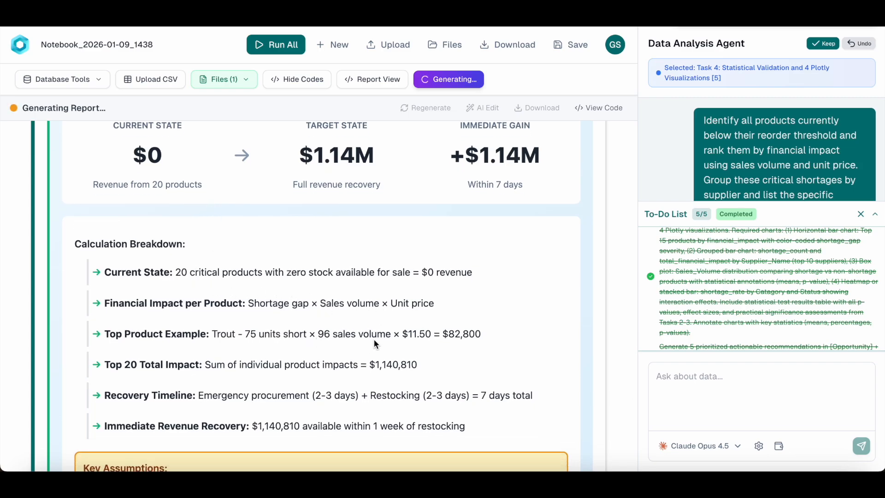
pyautogui.scroll(-2, 441, 344)
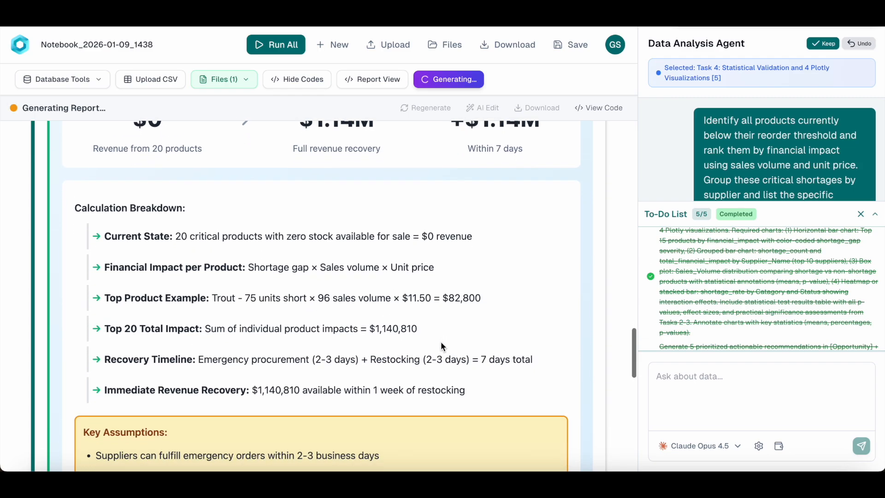
pyautogui.scroll(-3, 441, 341)
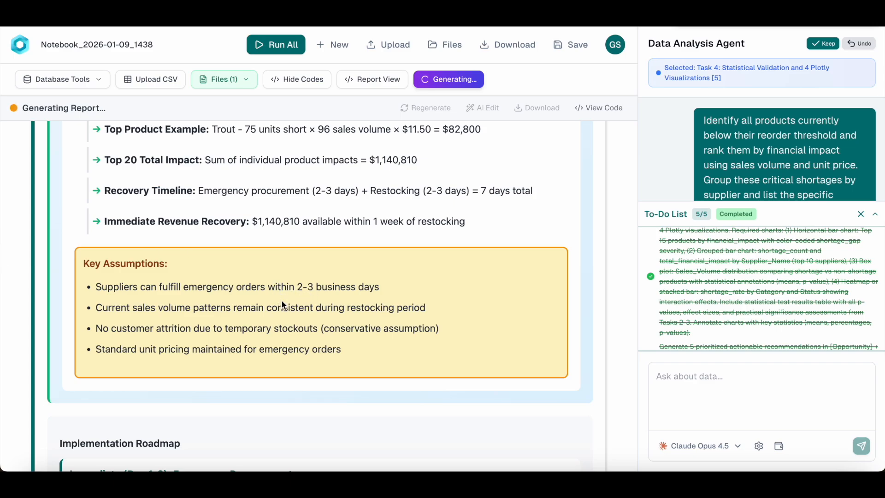
pyautogui.scroll(-2, 281, 300)
pyautogui.scroll(-4, 281, 300)
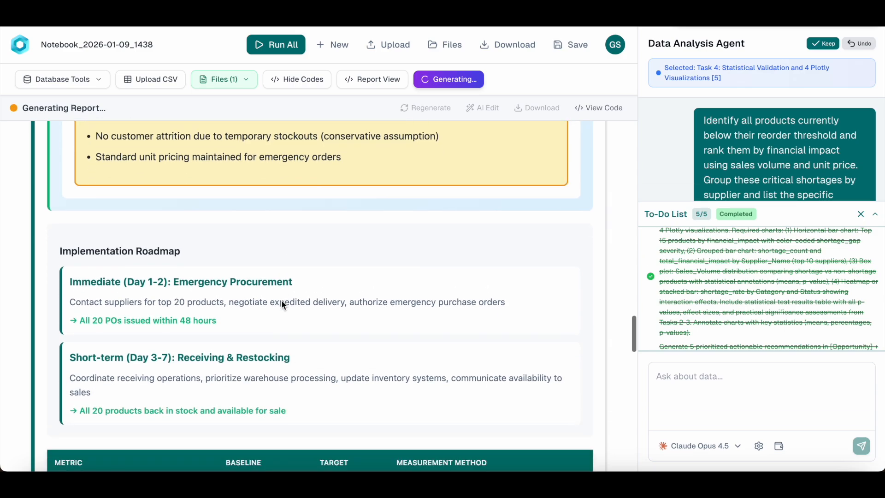
# - Review the success metrics table, the top 5 critical products and the high-volume reorder level recommendation, continuing through to Detailed Findings
pyautogui.scroll(-3, 282, 304)
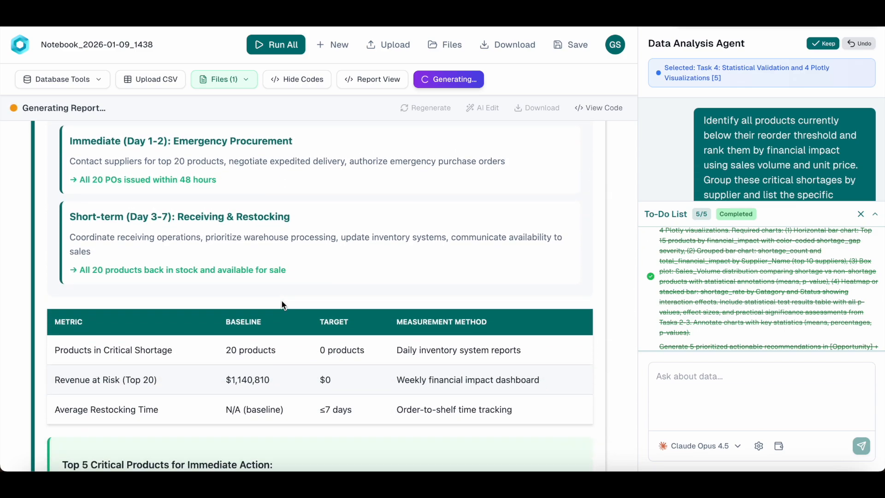
pyautogui.scroll(-1, 283, 304)
pyautogui.scroll(-2, 282, 303)
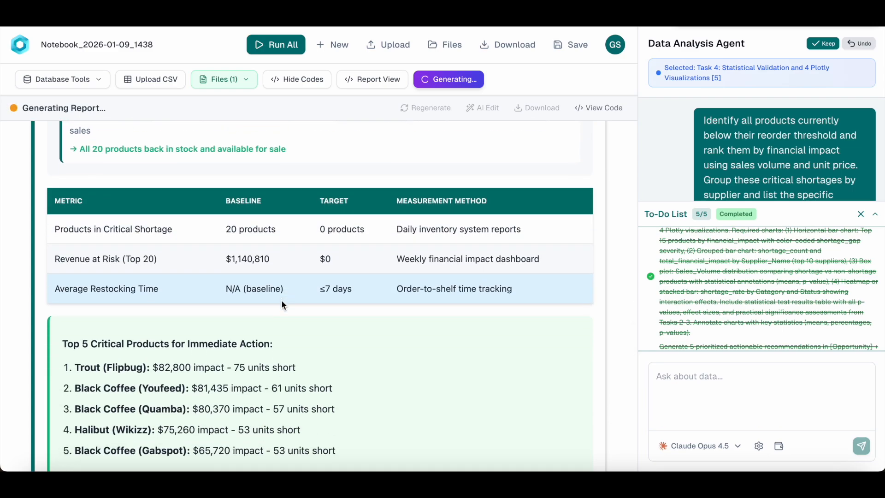
pyautogui.scroll(-1, 205, 356)
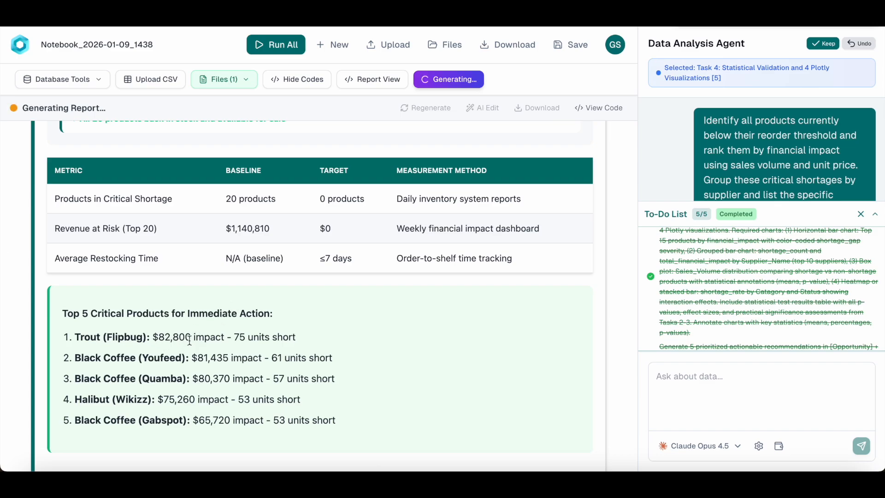
pyautogui.scroll(-3, 189, 341)
pyautogui.scroll(-3, 190, 341)
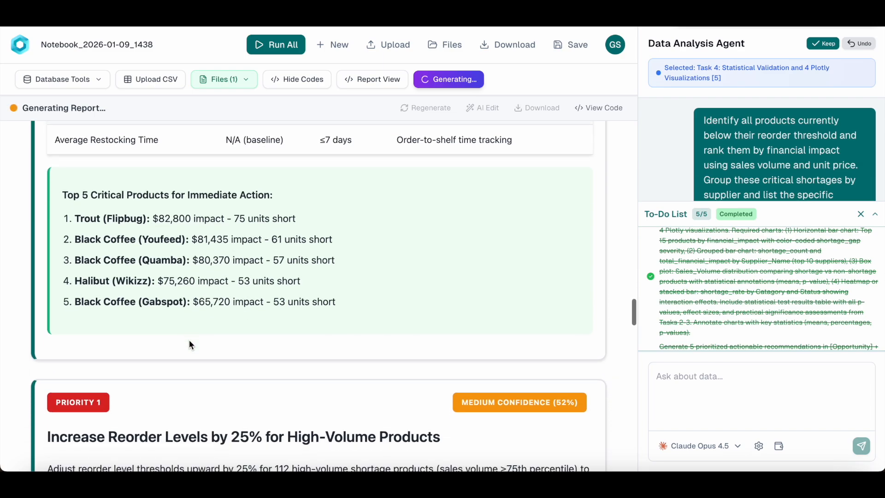
pyautogui.scroll(-5, 203, 272)
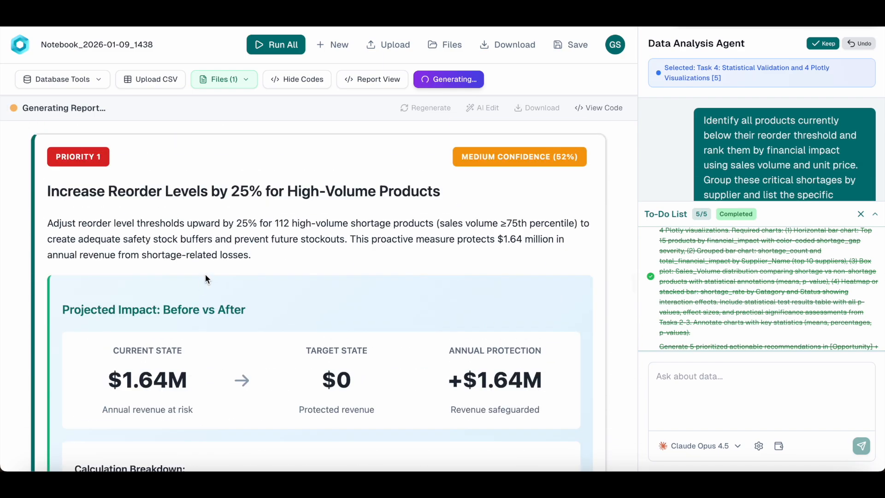
pyautogui.scroll(-20, 206, 279)
pyautogui.scroll(-5, 215, 181)
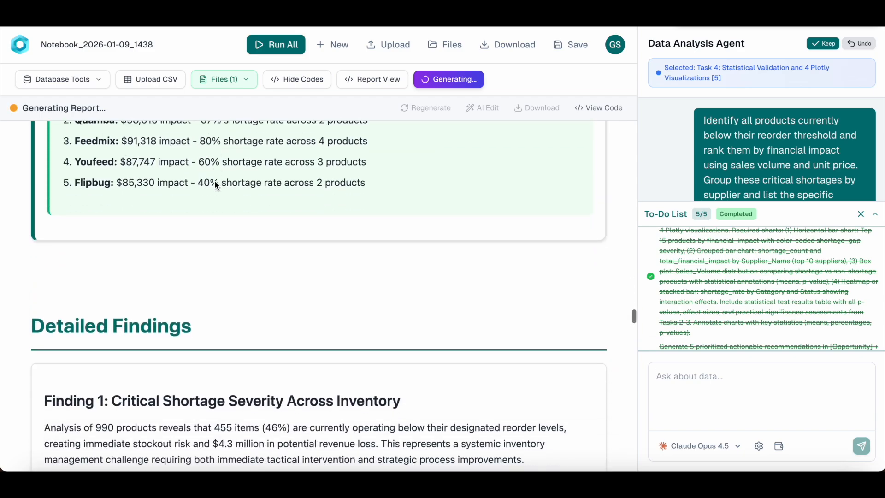
# - Examine Finding 1 on shortage severity, including the top 10 critical products chart, the key metrics and the start of the shortage distribution table
pyautogui.scroll(-4, 216, 184)
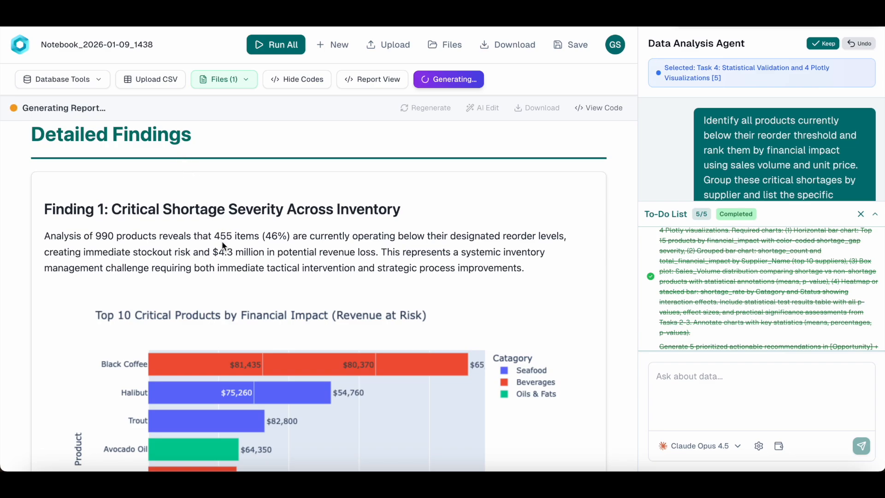
pyautogui.scroll(-1, 222, 243)
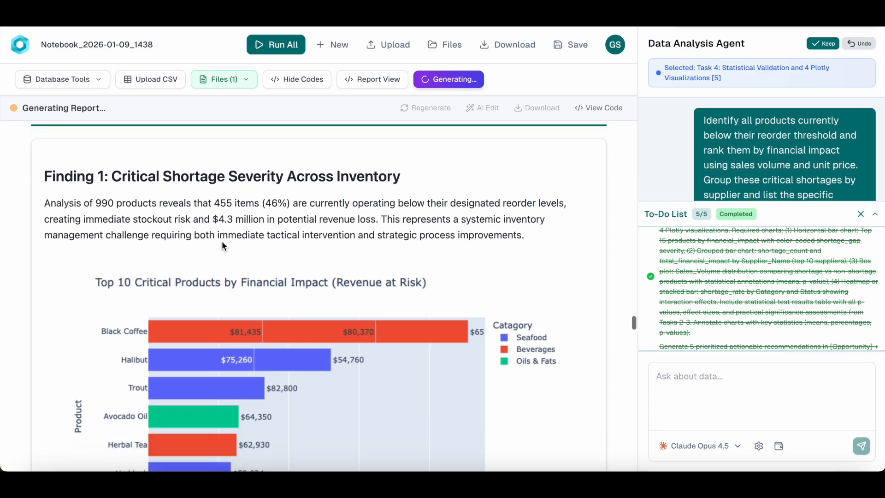
pyautogui.scroll(-1, 222, 241)
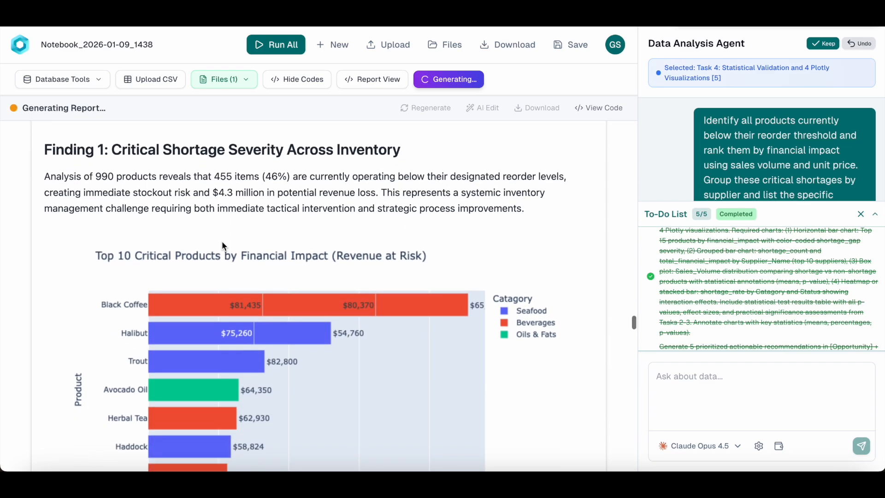
pyautogui.scroll(-1, 222, 245)
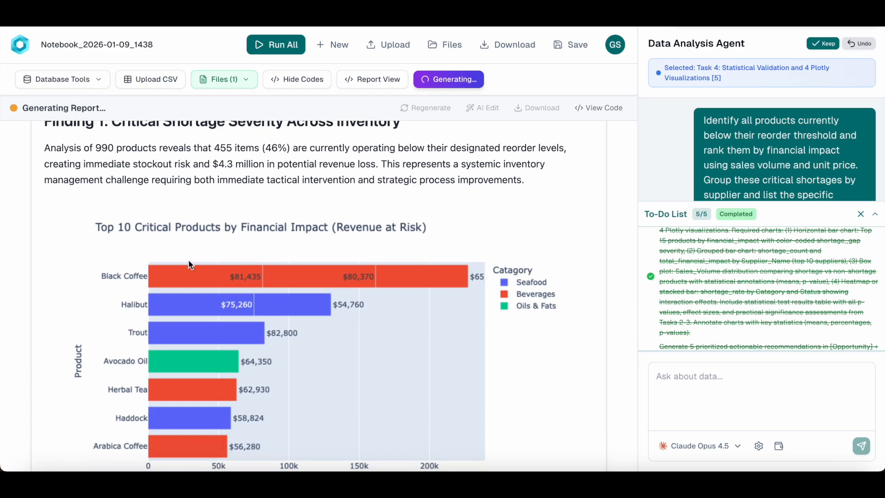
pyautogui.scroll(3, 139, 140)
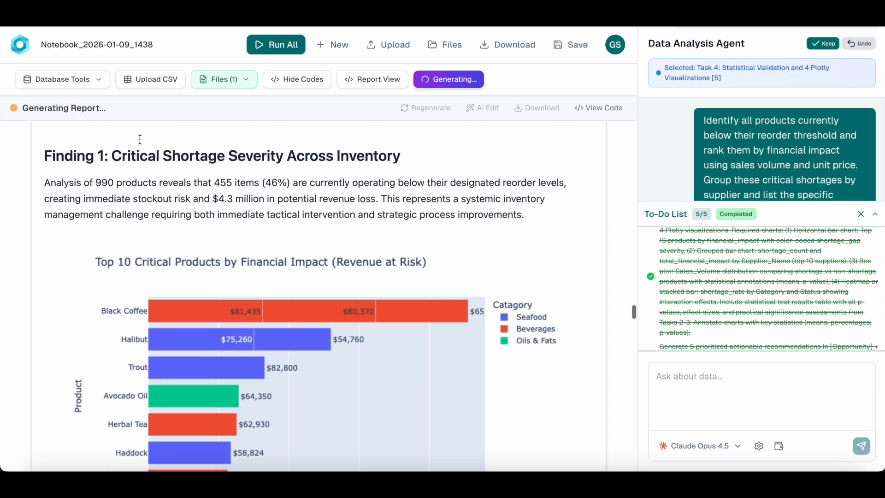
pyautogui.scroll(-1, 140, 139)
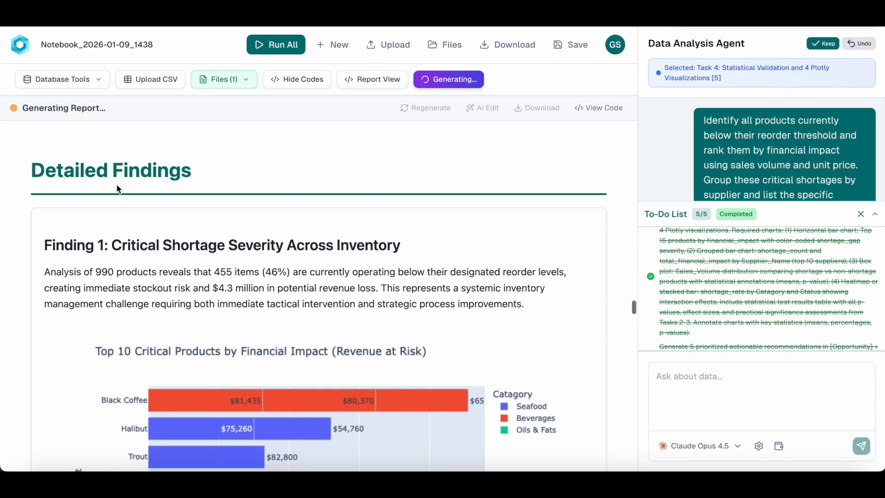
pyautogui.scroll(-2, 180, 271)
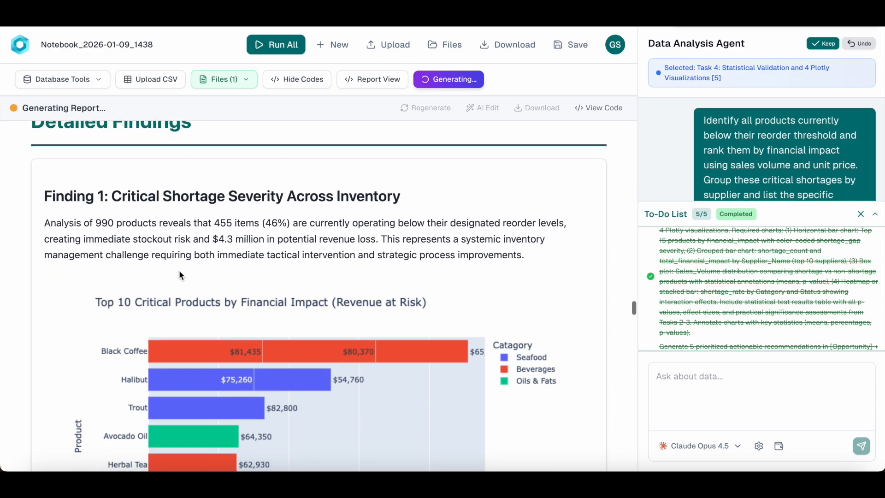
pyautogui.scroll(-1, 180, 271)
pyautogui.scroll(-3, 180, 274)
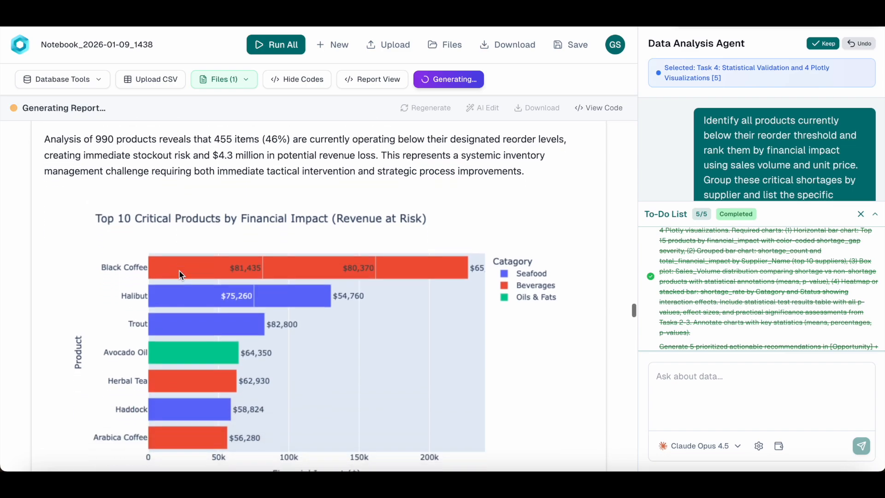
pyautogui.scroll(-2, 181, 275)
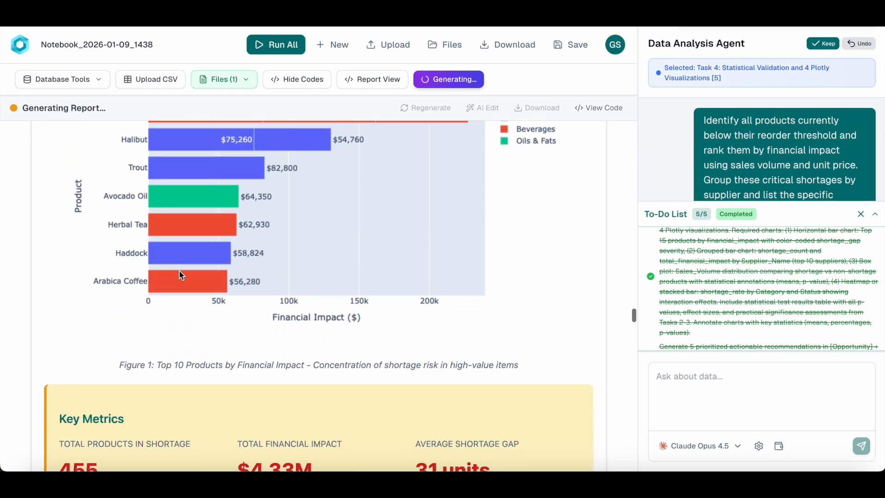
pyautogui.scroll(-3, 181, 276)
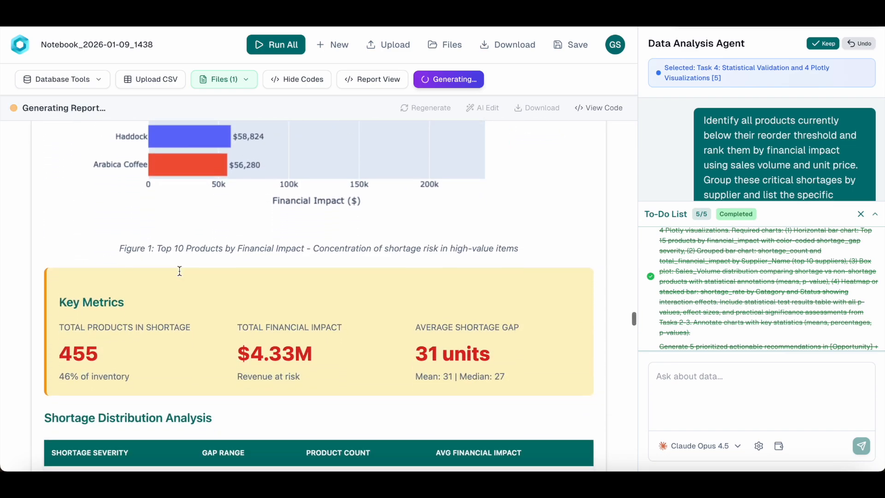
pyautogui.scroll(-2, 180, 275)
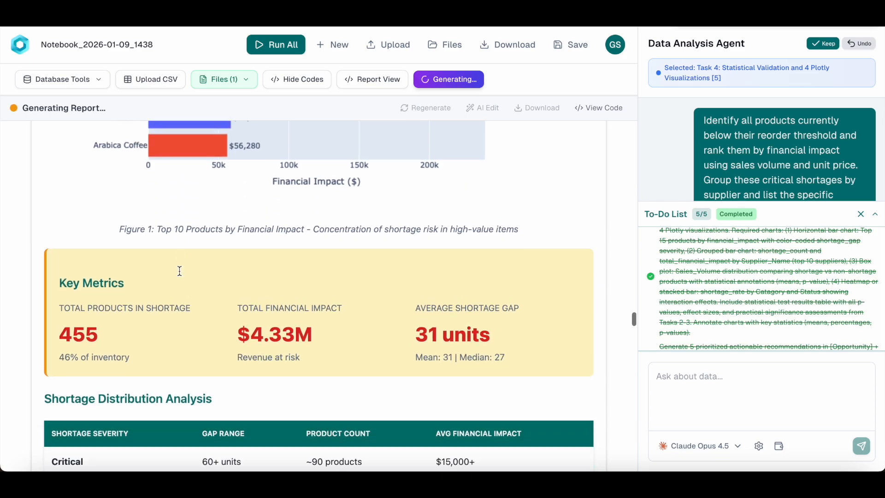
# - Review the Shortage Distribution Analysis table and Finding 2 on category-level shortage patterns, including its donut chart and Category Performance Summary
pyautogui.scroll(-10, 180, 275)
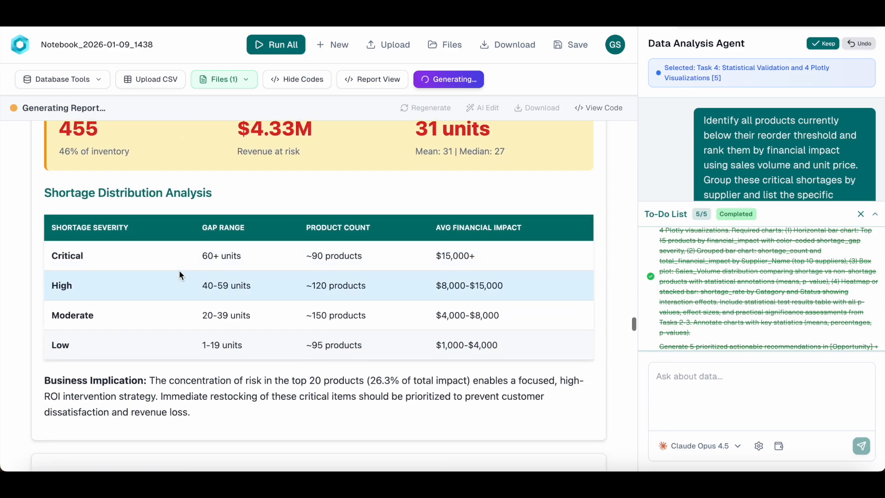
pyautogui.scroll(-4, 179, 270)
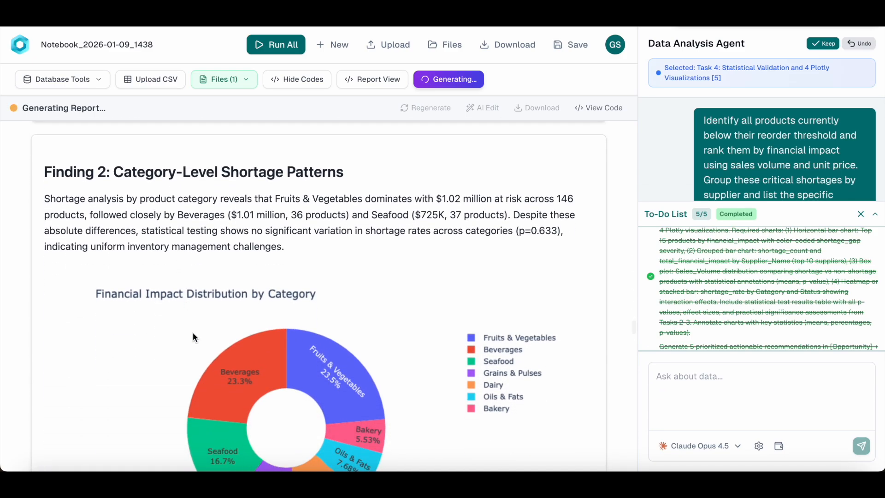
pyautogui.scroll(-2, 193, 332)
pyautogui.scroll(-12, 193, 336)
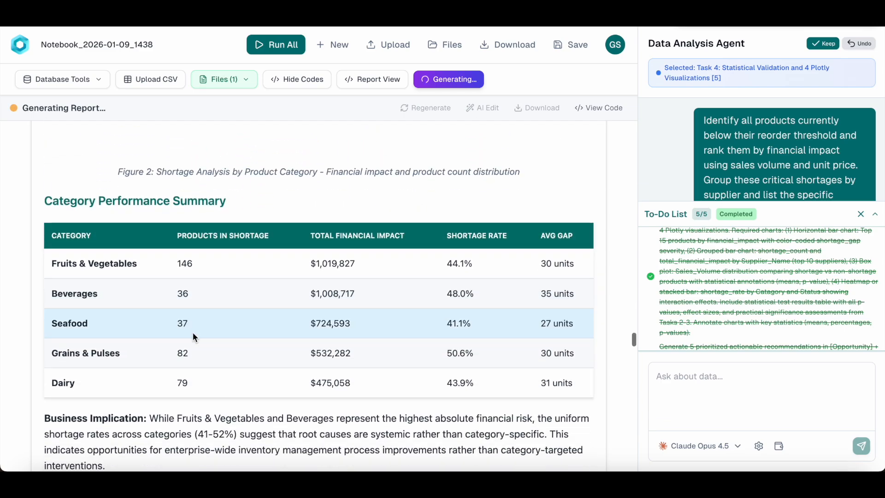
# - Examine the supplier shortage charts, the Recommendation Impact Summary, and the report's closing Limitations and Data Quality Notes
pyautogui.scroll(-9, 193, 335)
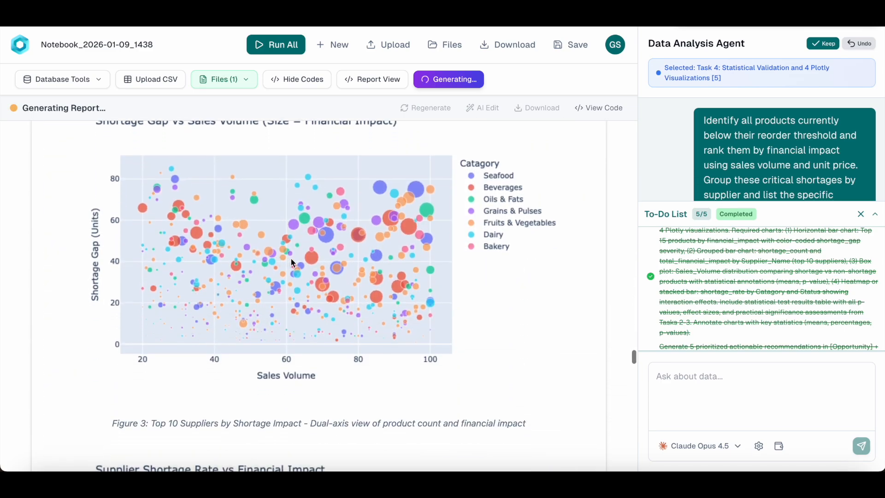
pyautogui.scroll(-3, 337, 336)
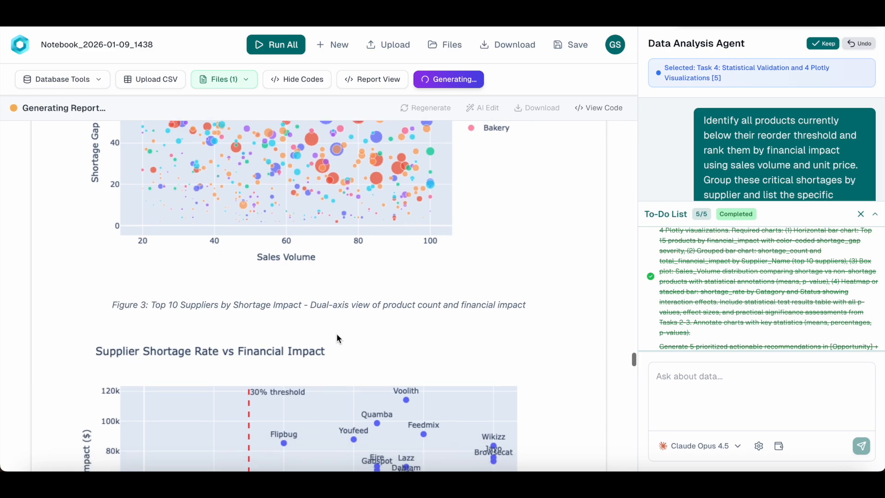
pyautogui.scroll(-20, 337, 339)
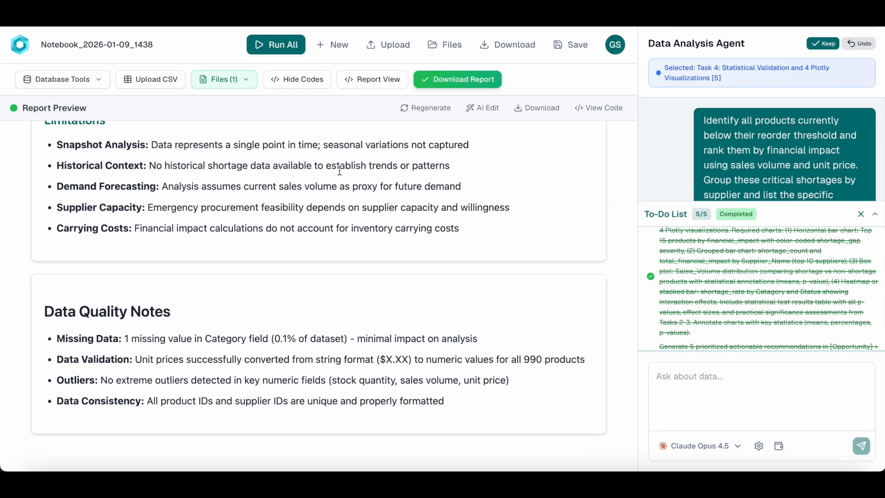
pyautogui.scroll(20, 339, 195)
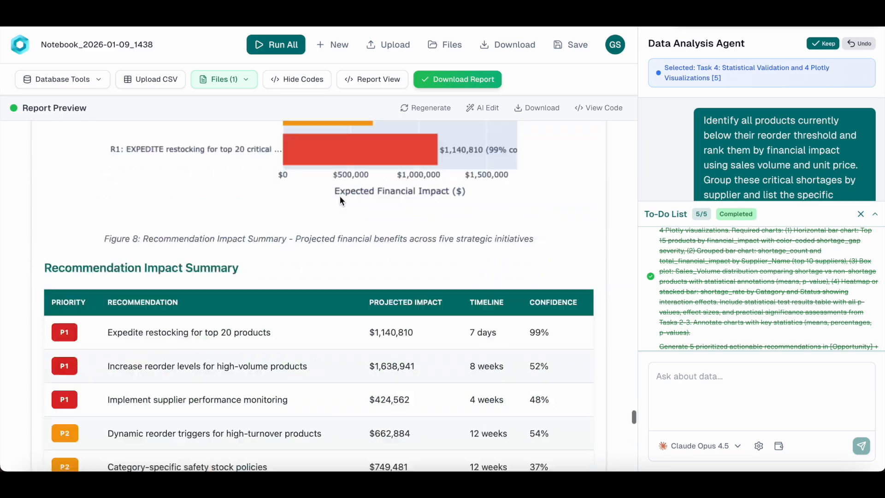
pyautogui.scroll(20, 338, 214)
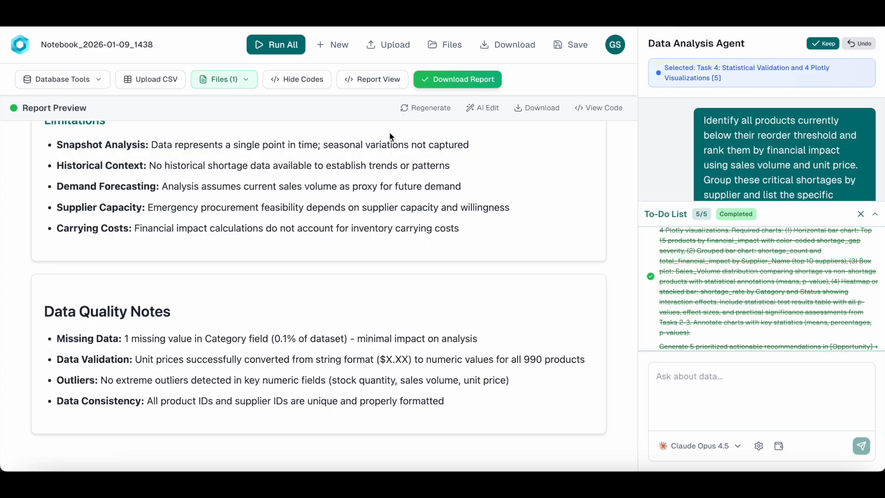
# - Use AI Edit to update the report with the instruction "add charts in executive summary", and check the revised Executive Summary through Key Highlights
pyautogui.click(479, 109)
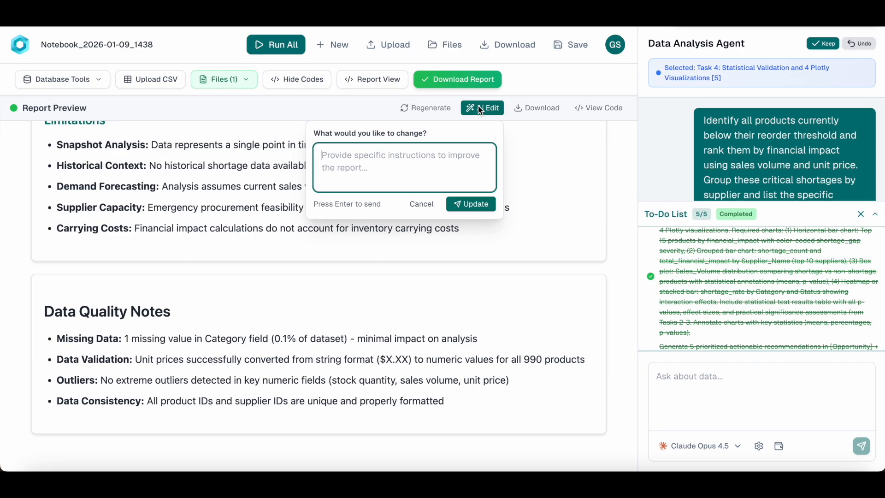
pyautogui.write('add charts in executive summary')
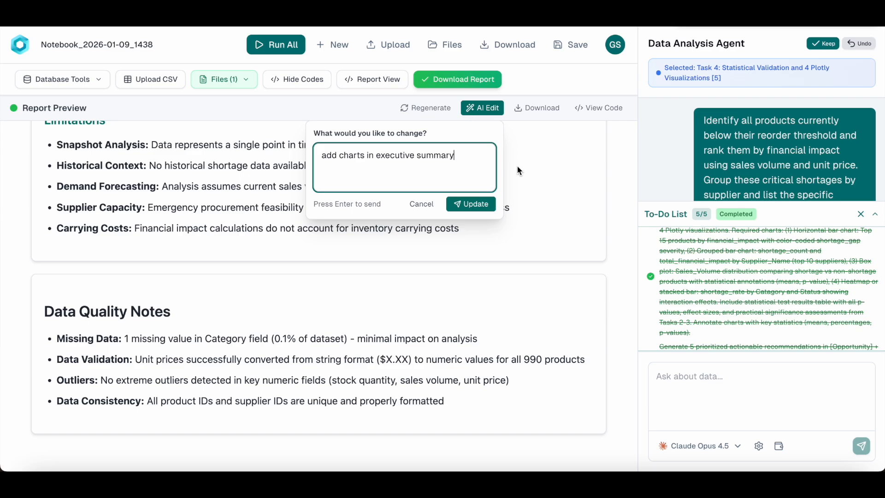
pyautogui.press('Return')
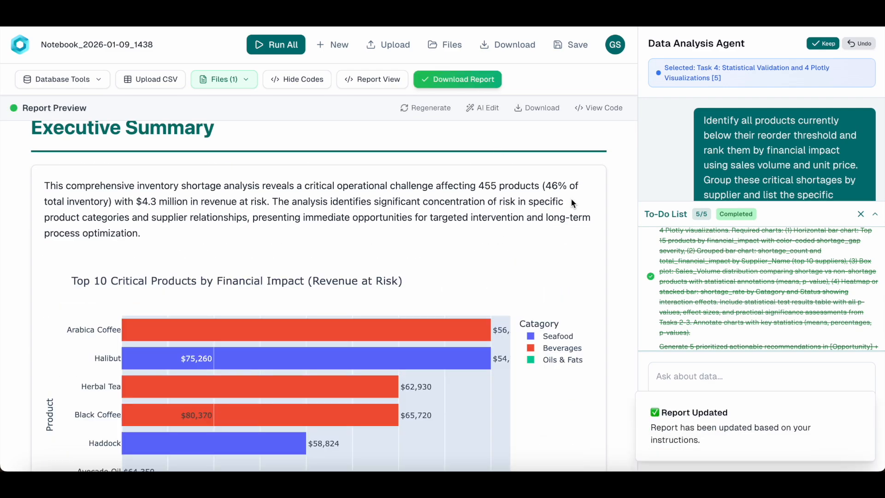
pyautogui.scroll(-4, 438, 344)
pyautogui.scroll(-8, 437, 345)
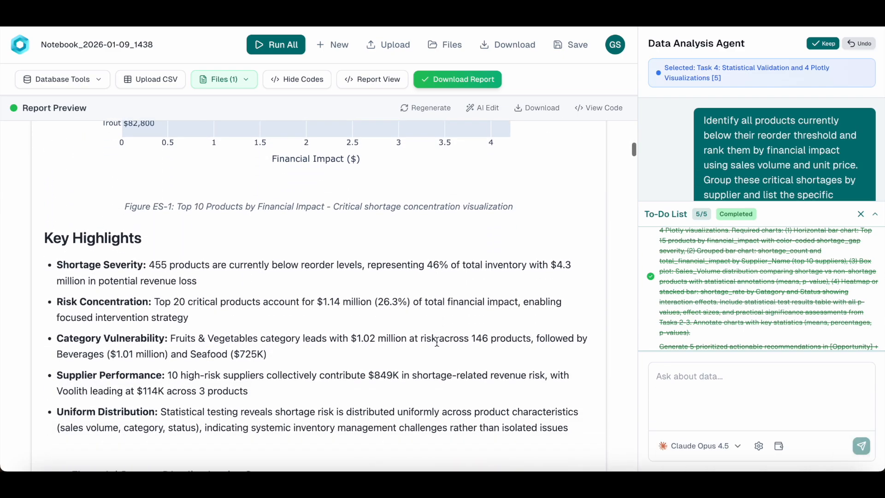